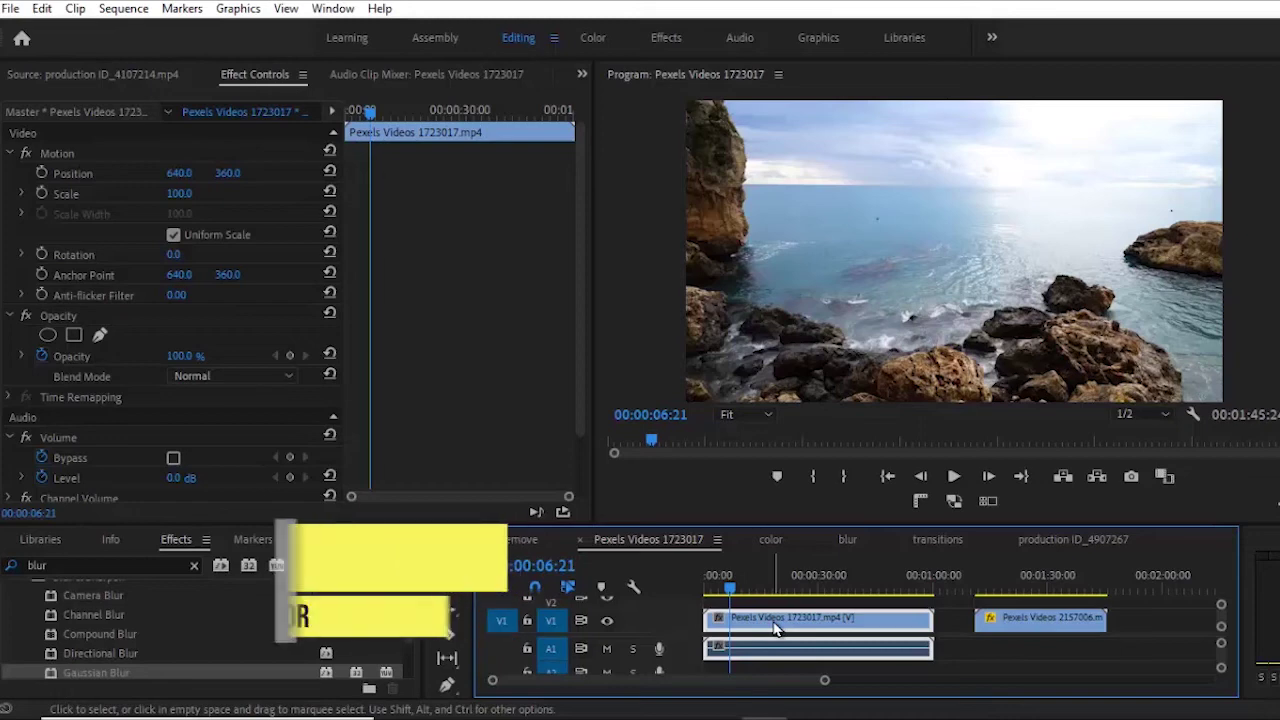
Preview the sequence, scrubbing through the rocks clip and the sunset clip
{"action": "key", "text": "Home"}
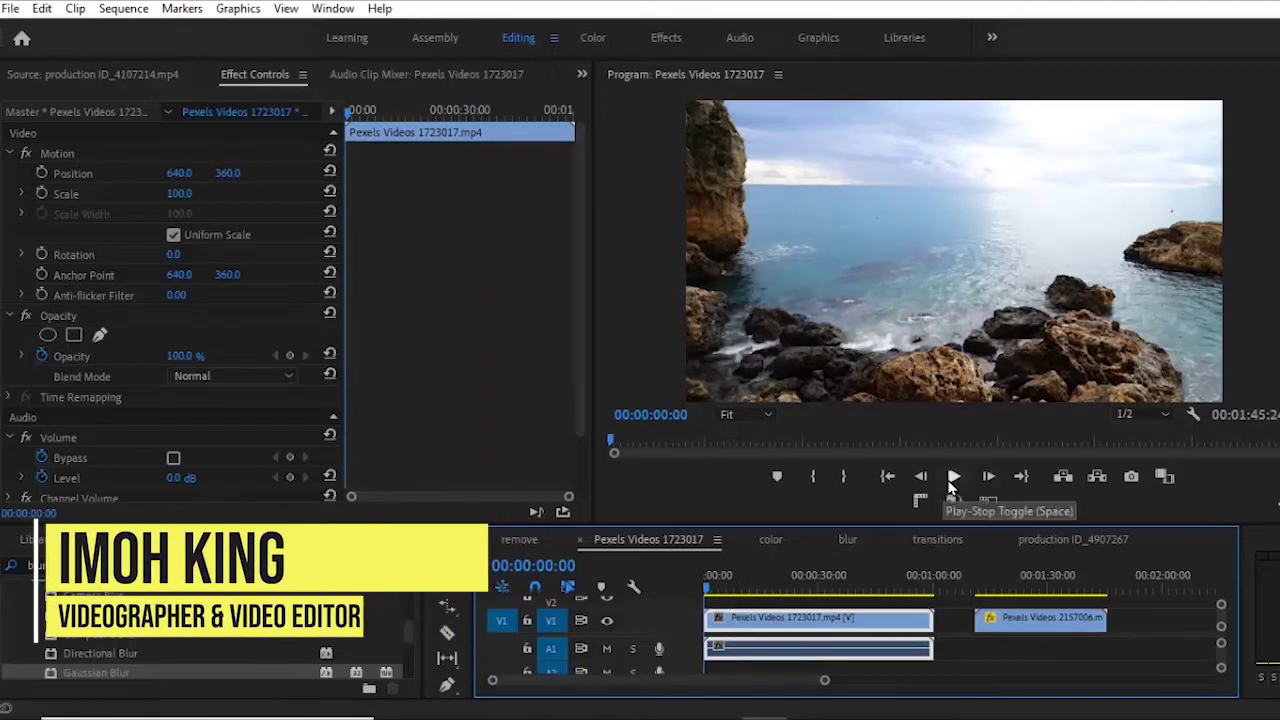
{"action": "left_click", "coordinate": [953, 478]}
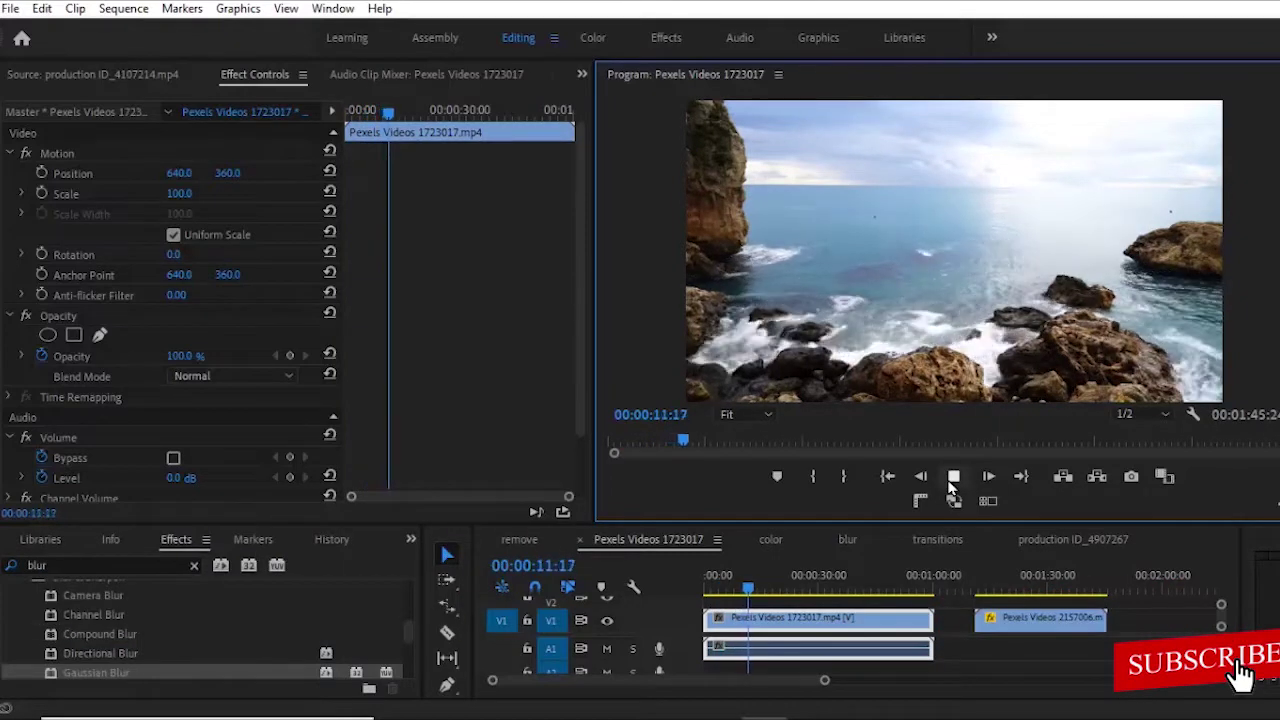
{"action": "left_click", "coordinate": [755, 594]}
{"action": "left_click_drag", "start_coordinate": [755, 594], "coordinate": [979, 605]}
{"action": "left_click", "coordinate": [990, 617]}
{"action": "left_click", "coordinate": [952, 479]}
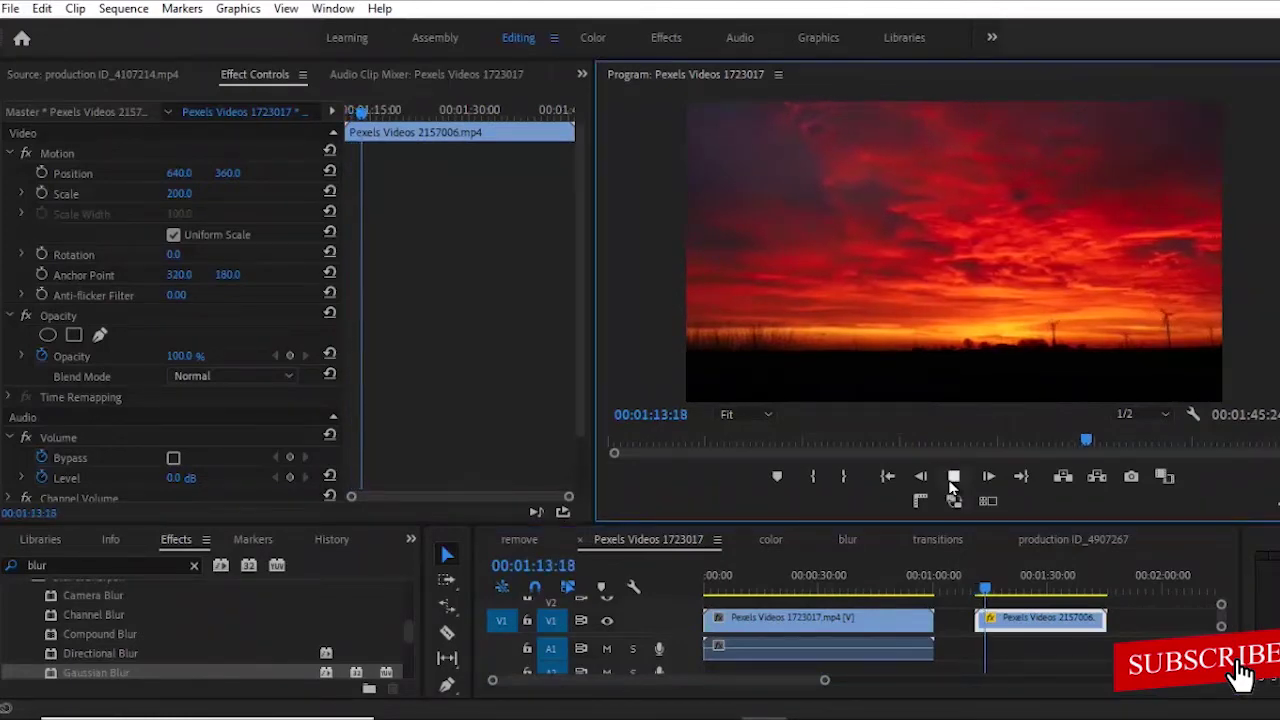
{"action": "left_click", "coordinate": [952, 478]}
{"action": "left_click", "coordinate": [818, 591]}
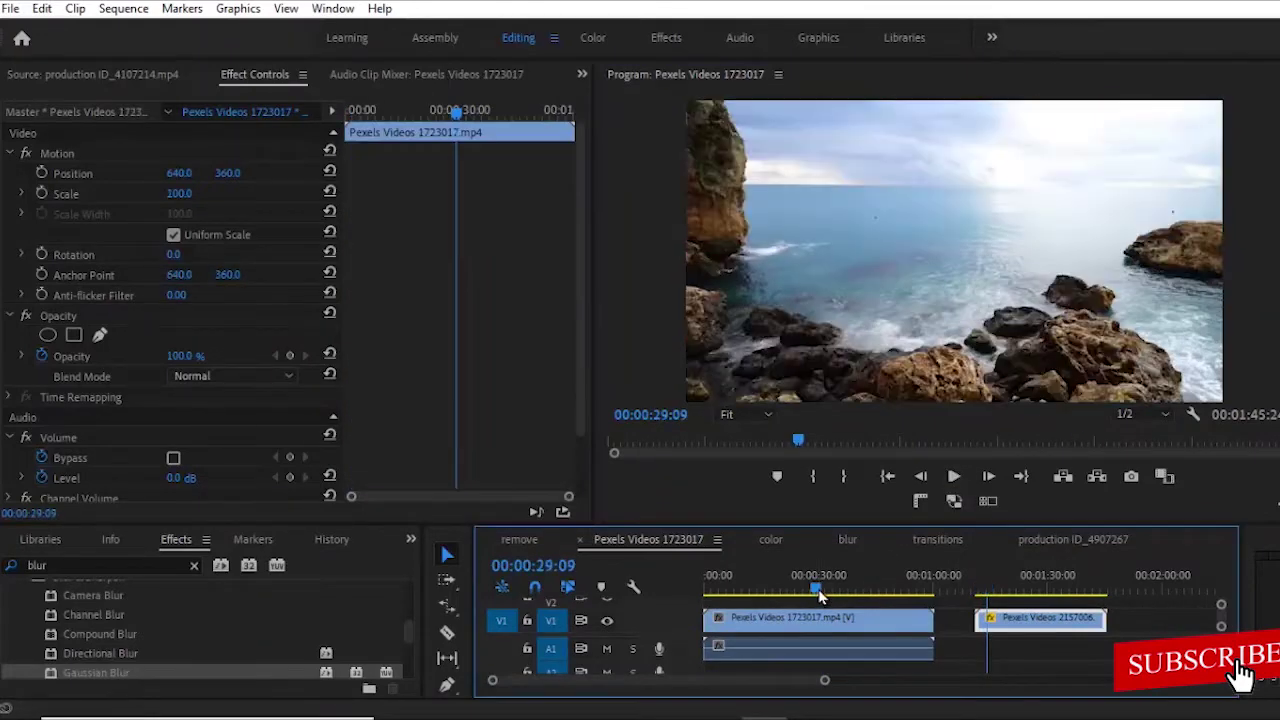
{"action": "left_click", "coordinate": [1018, 590]}
{"action": "left_click_drag", "start_coordinate": [1022, 597], "coordinate": [735, 622]}
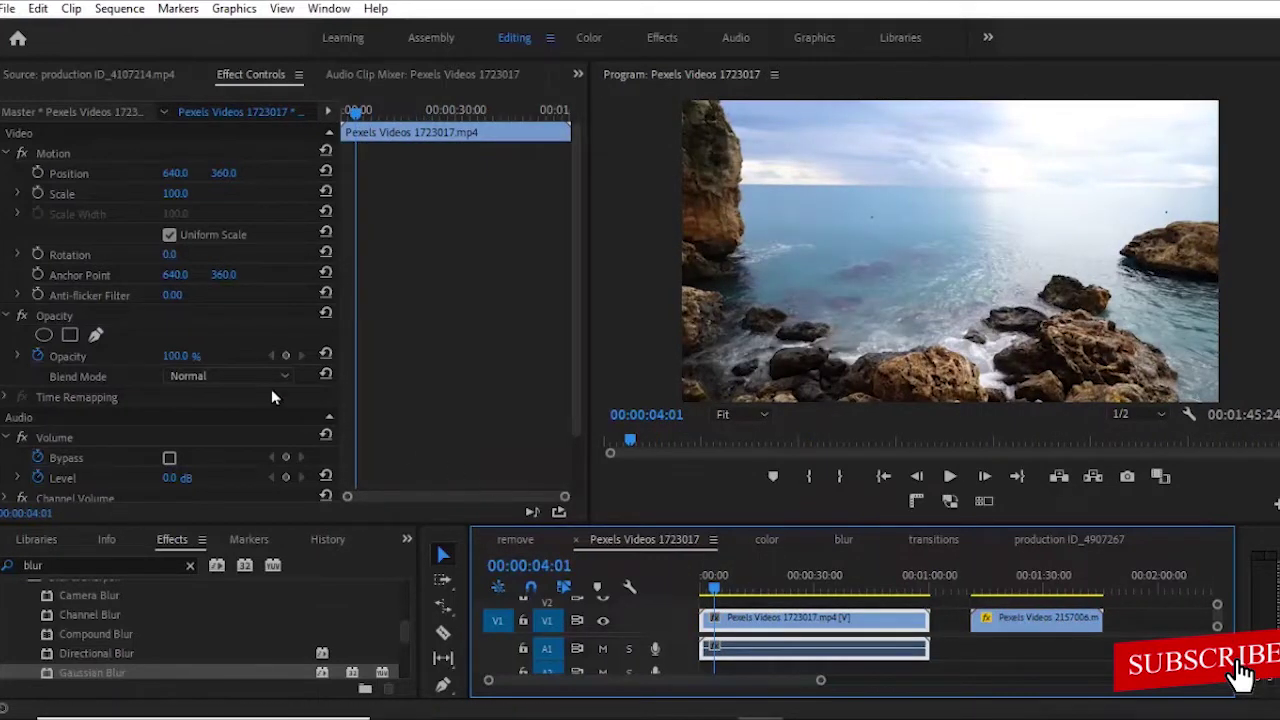
Add a free-draw bezier Mask (1) to the rocks clip's Opacity
{"action": "left_click_drag", "start_coordinate": [574, 335], "coordinate": [570, 372]}
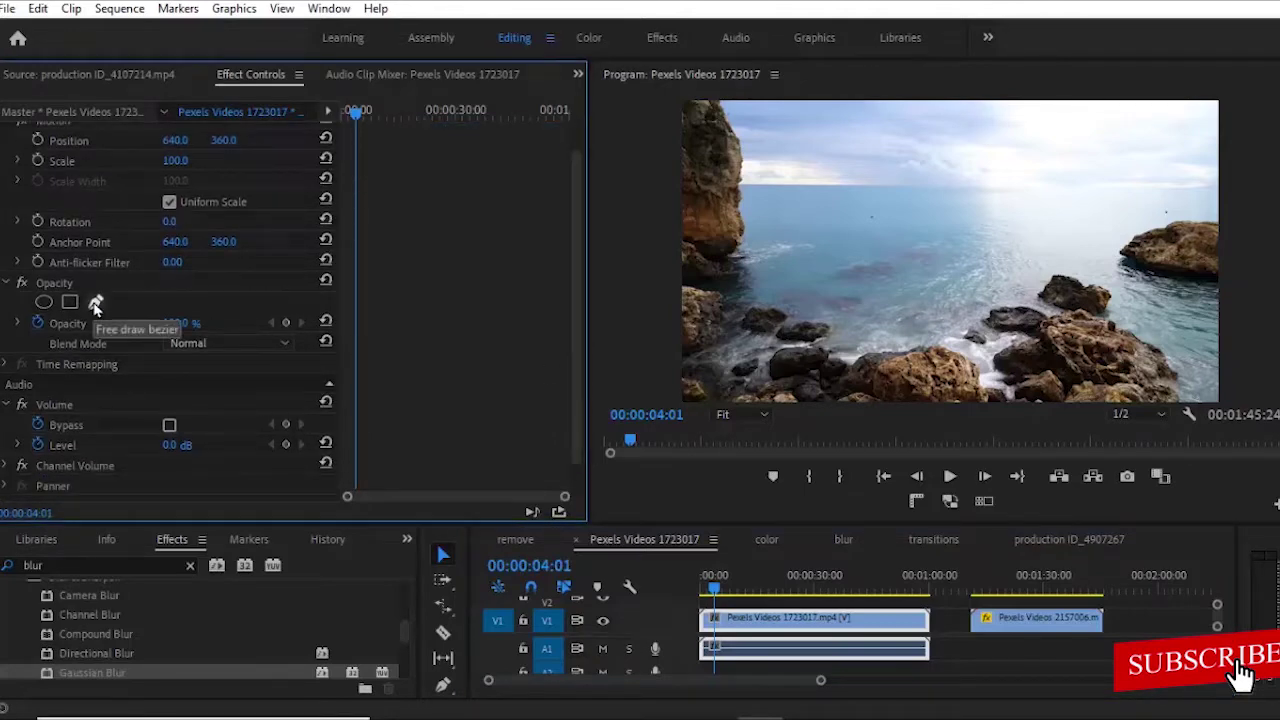
{"action": "left_click", "coordinate": [95, 303]}
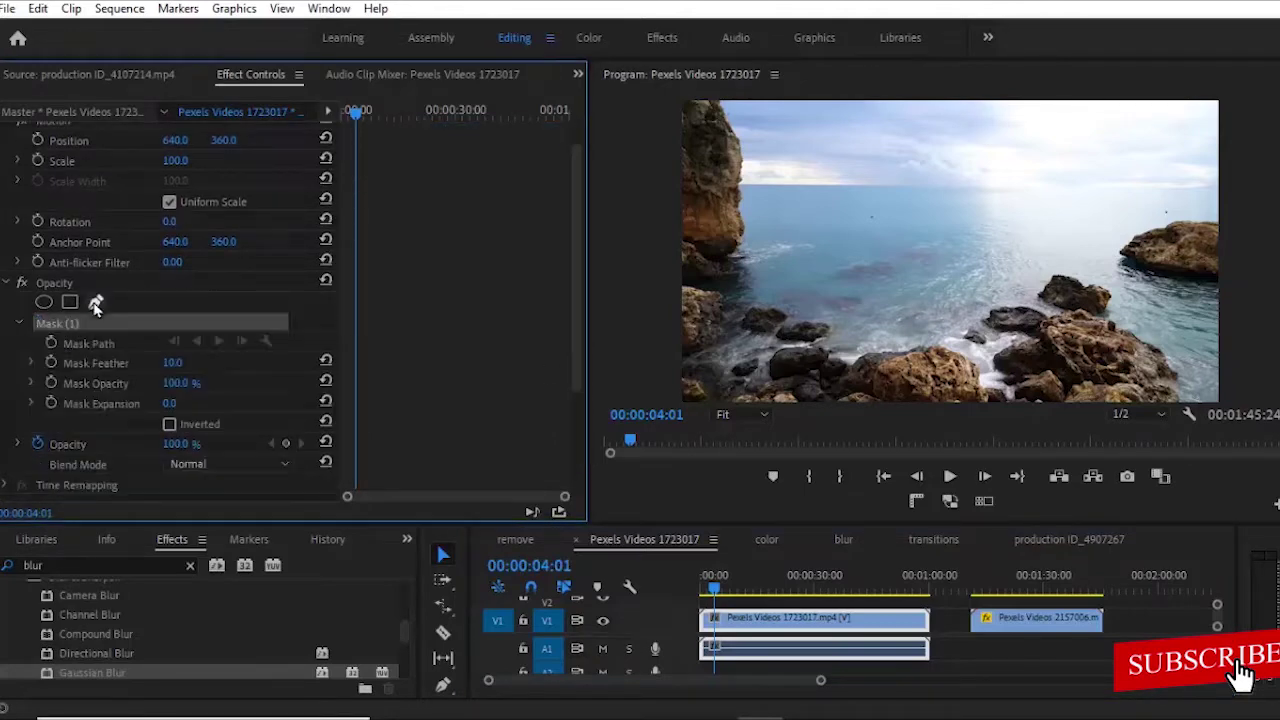
{"action": "left_click", "coordinate": [727, 413]}
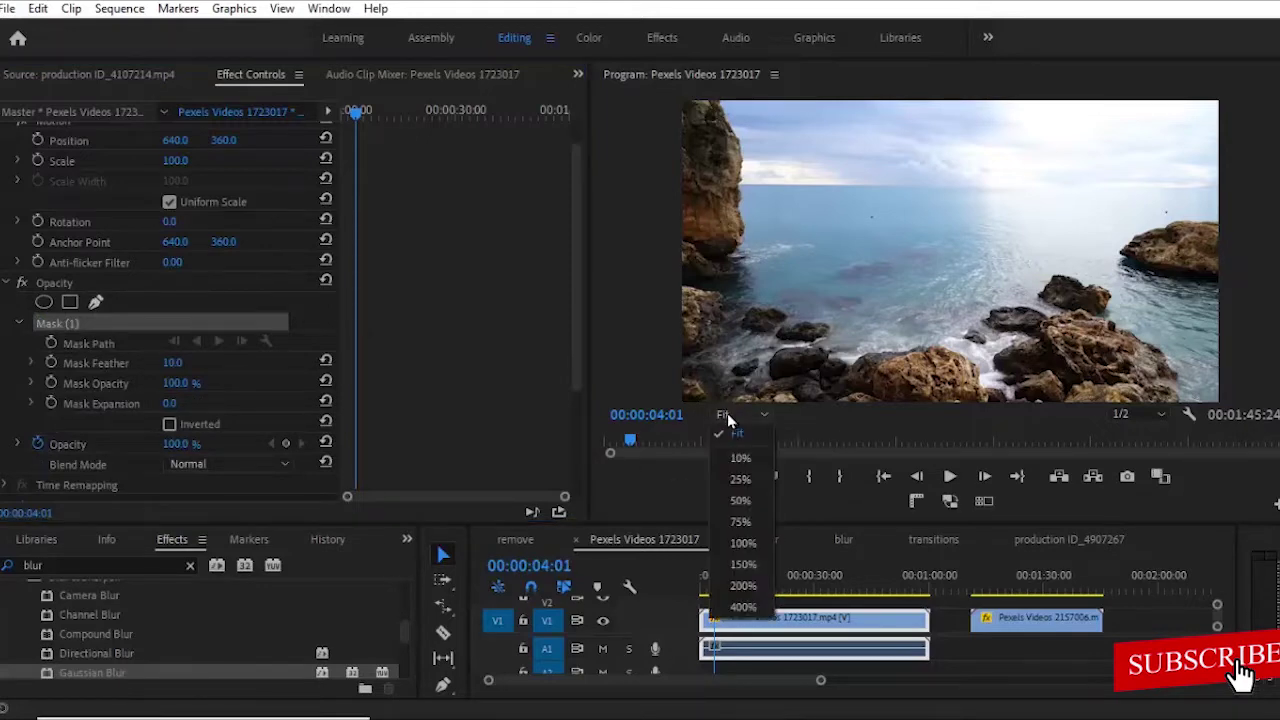
Zoom the Program Monitor to 200% and frame the rock edge for tracing
{"action": "left_click", "coordinate": [766, 566]}
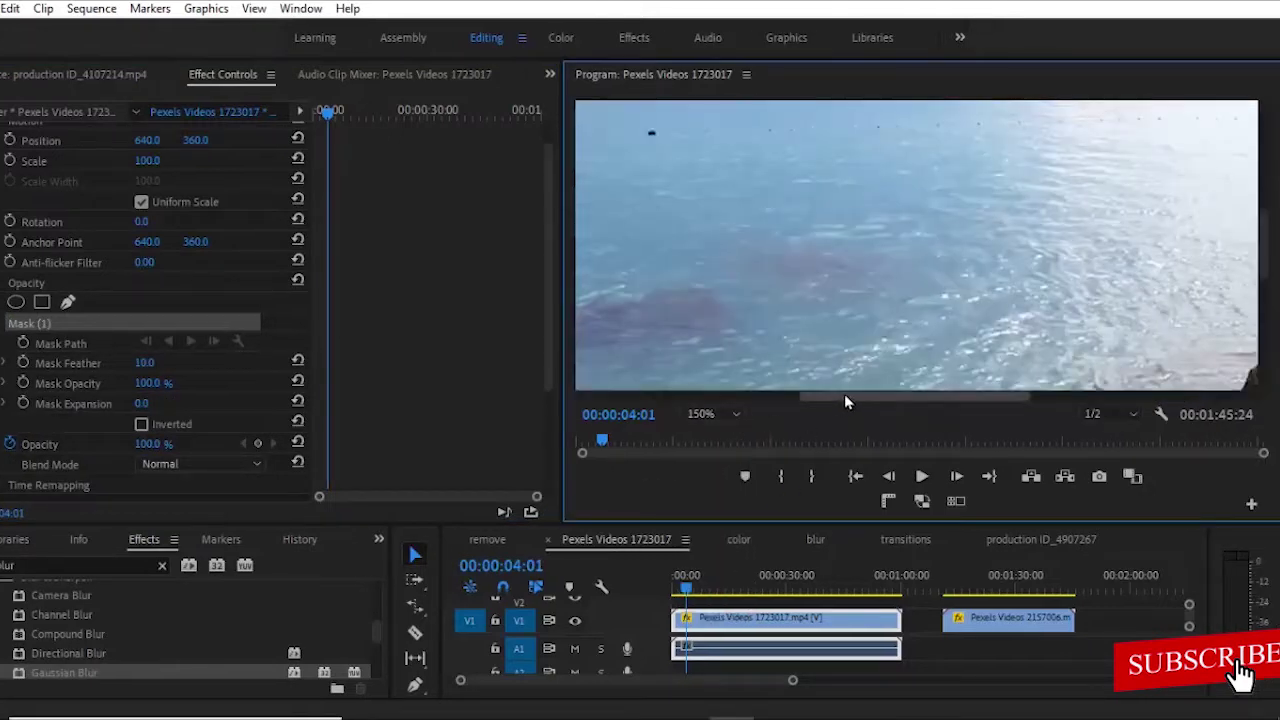
{"action": "left_click_drag", "start_coordinate": [847, 399], "coordinate": [630, 412]}
{"action": "left_click_drag", "start_coordinate": [1266, 263], "coordinate": [1266, 150]}
{"action": "left_click", "coordinate": [718, 416]}
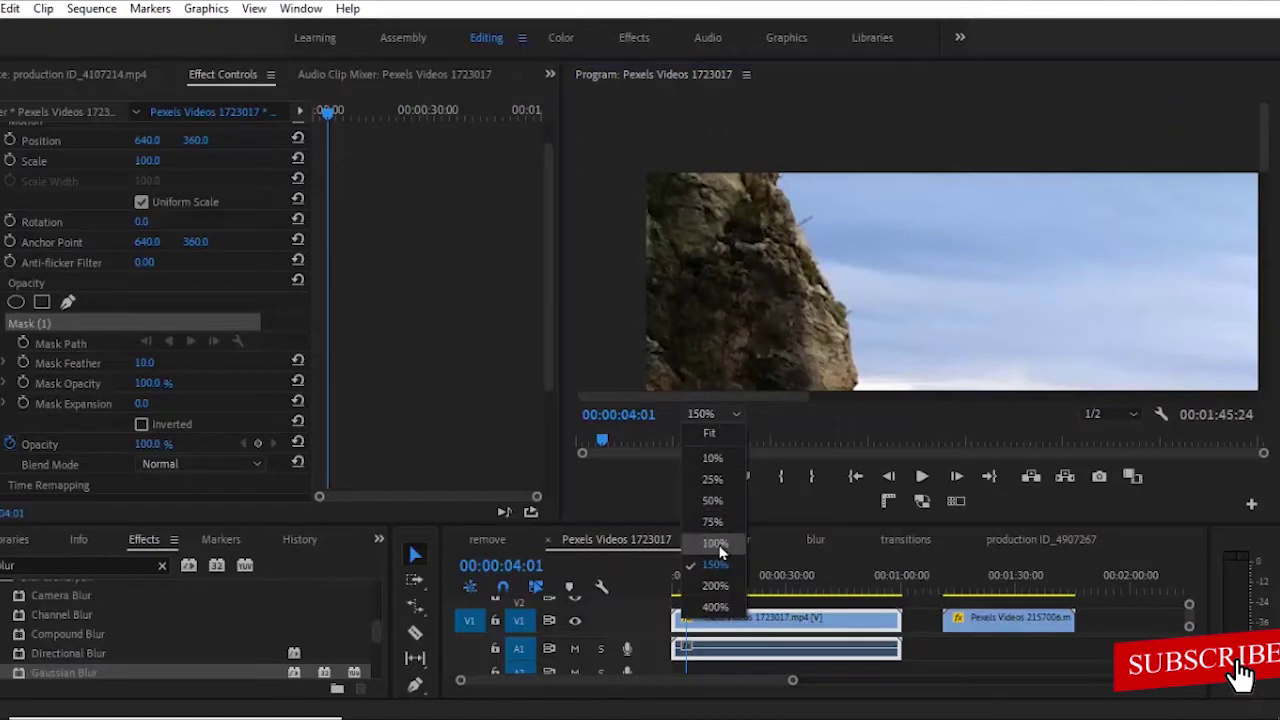
{"action": "left_click", "coordinate": [715, 585]}
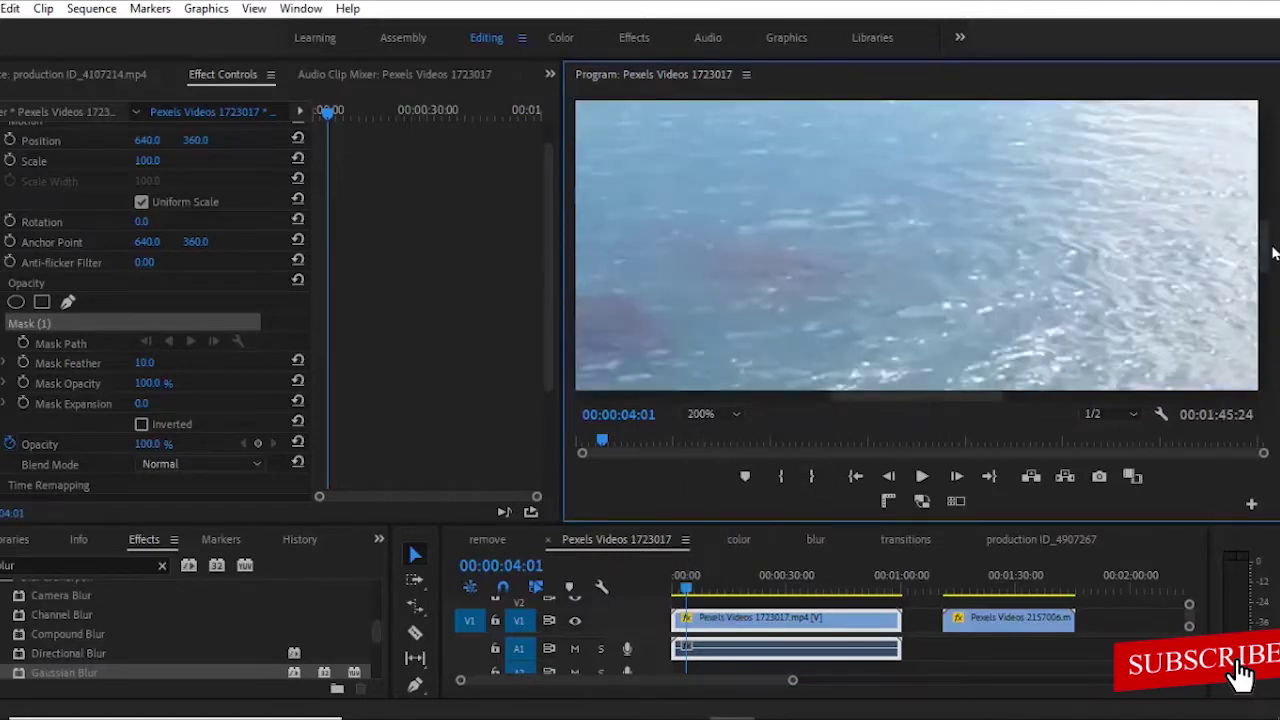
{"action": "left_click_drag", "start_coordinate": [1266, 250], "coordinate": [1266, 130]}
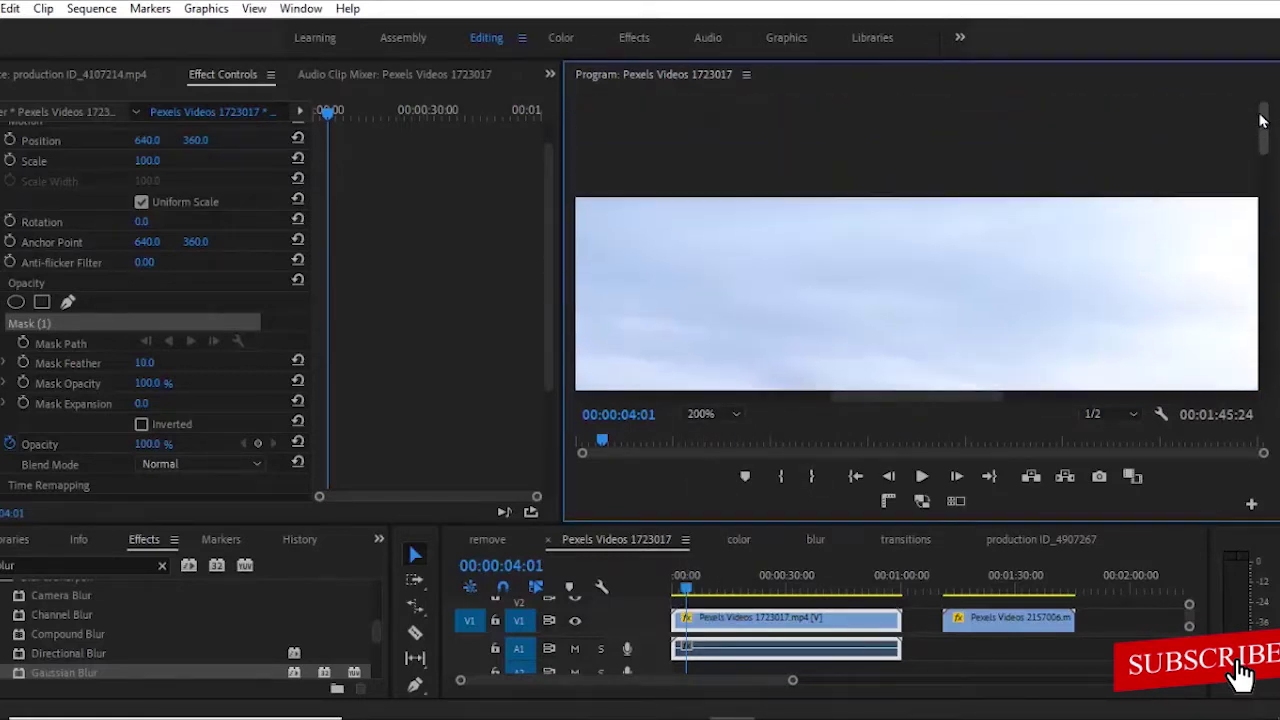
{"action": "left_click_drag", "start_coordinate": [920, 411], "coordinate": [810, 228]}
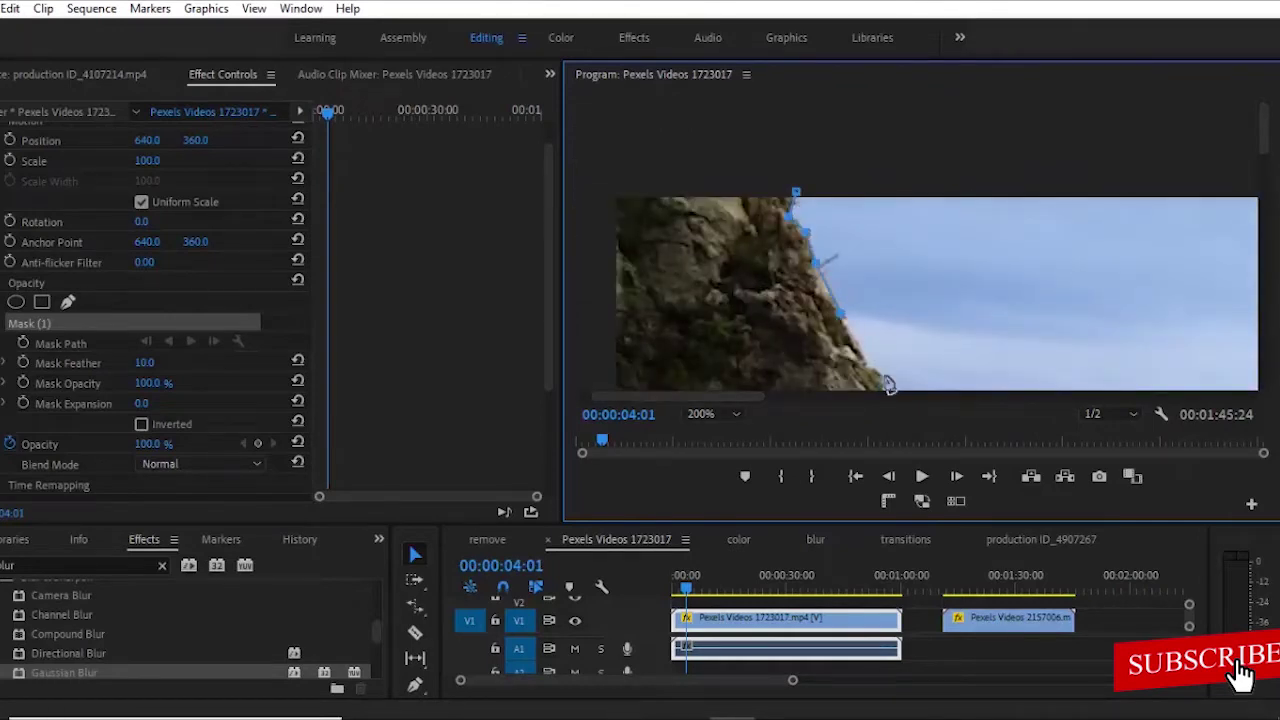
Place mask points from the rock's lower edge along the horizon to the top-right corner
{"action": "left_click", "coordinate": [881, 381]}
{"action": "scroll", "coordinate": [985, 352], "scroll_direction": "down", "scroll_amount": 3}
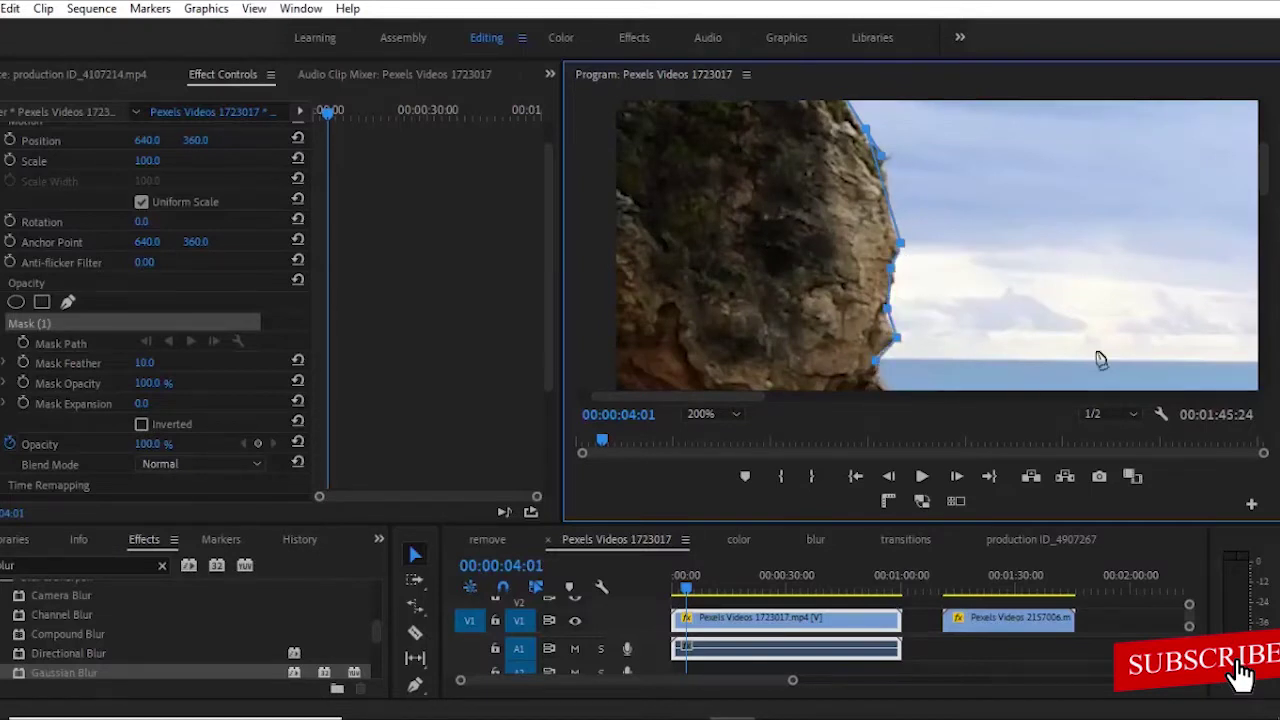
{"action": "left_click", "coordinate": [1121, 359]}
{"action": "scroll", "coordinate": [1020, 370], "scroll_direction": "right", "scroll_amount": 4}
{"action": "left_click", "coordinate": [1076, 362]}
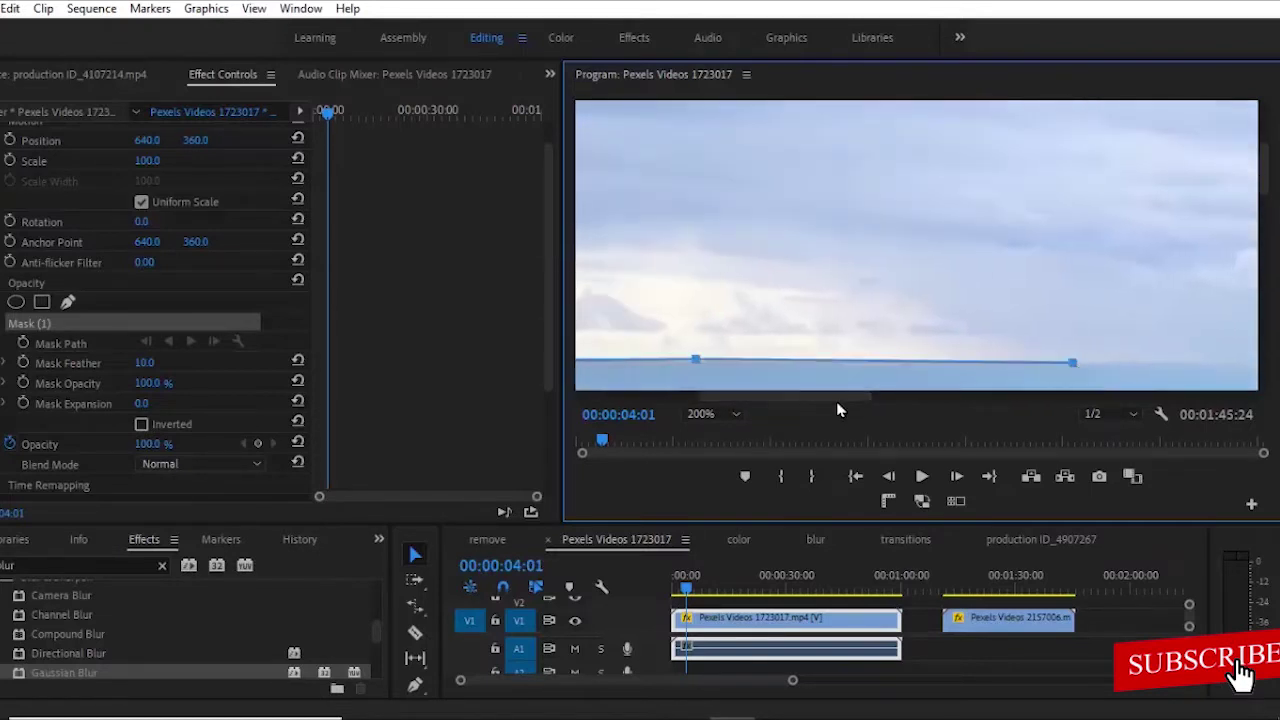
{"action": "scroll", "coordinate": [895, 400], "scroll_direction": "right", "scroll_amount": 3}
{"action": "left_click", "coordinate": [1112, 366]}
{"action": "scroll", "coordinate": [1100, 378], "scroll_direction": "right", "scroll_amount": 3}
{"action": "left_click", "coordinate": [1118, 368]}
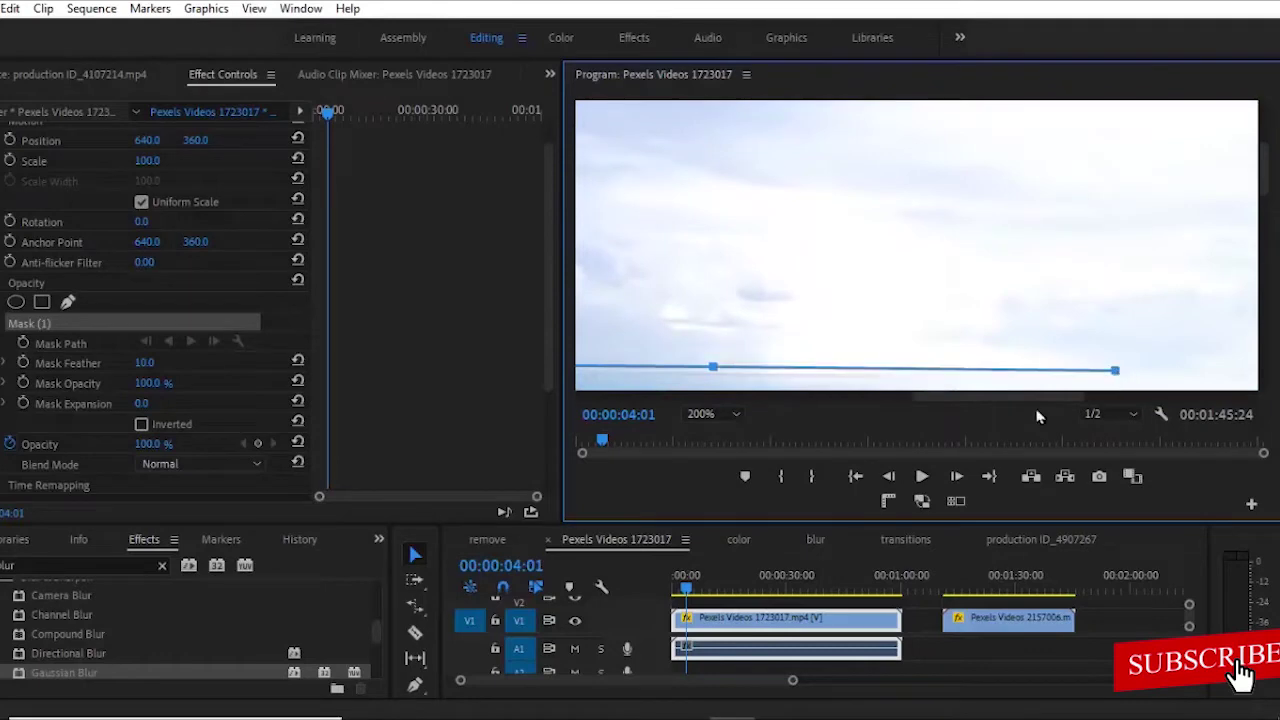
{"action": "scroll", "coordinate": [1040, 410], "scroll_direction": "right", "scroll_amount": 4}
{"action": "left_click", "coordinate": [1200, 375]}
{"action": "scroll", "coordinate": [1240, 400], "scroll_direction": "right", "scroll_amount": 3}
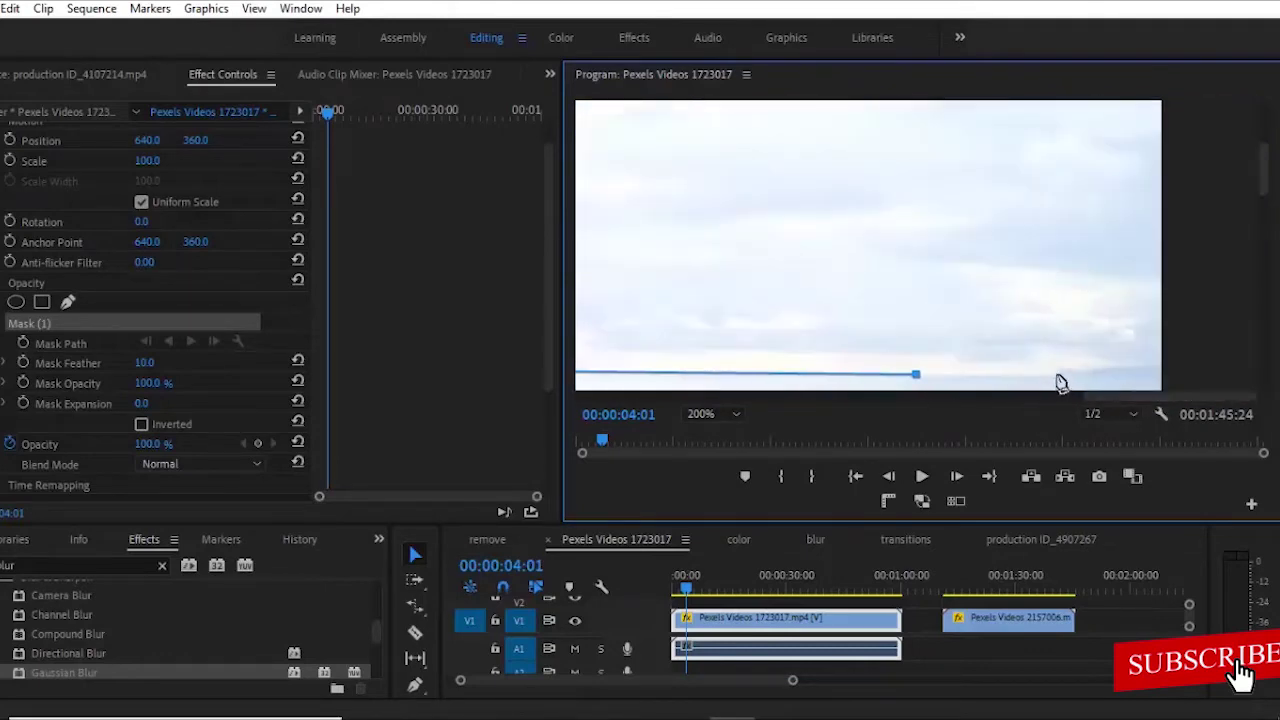
{"action": "left_click", "coordinate": [1057, 376]}
{"action": "left_click", "coordinate": [1163, 366]}
Close the mask at its first point and set the preview zoom back to Fit
{"action": "scroll", "coordinate": [1163, 300], "scroll_direction": "down", "scroll_amount": 3}
{"action": "scroll", "coordinate": [1262, 150], "scroll_direction": "up", "scroll_amount": 4}
{"action": "scroll", "coordinate": [1262, 150], "scroll_direction": "up", "scroll_amount": 3}
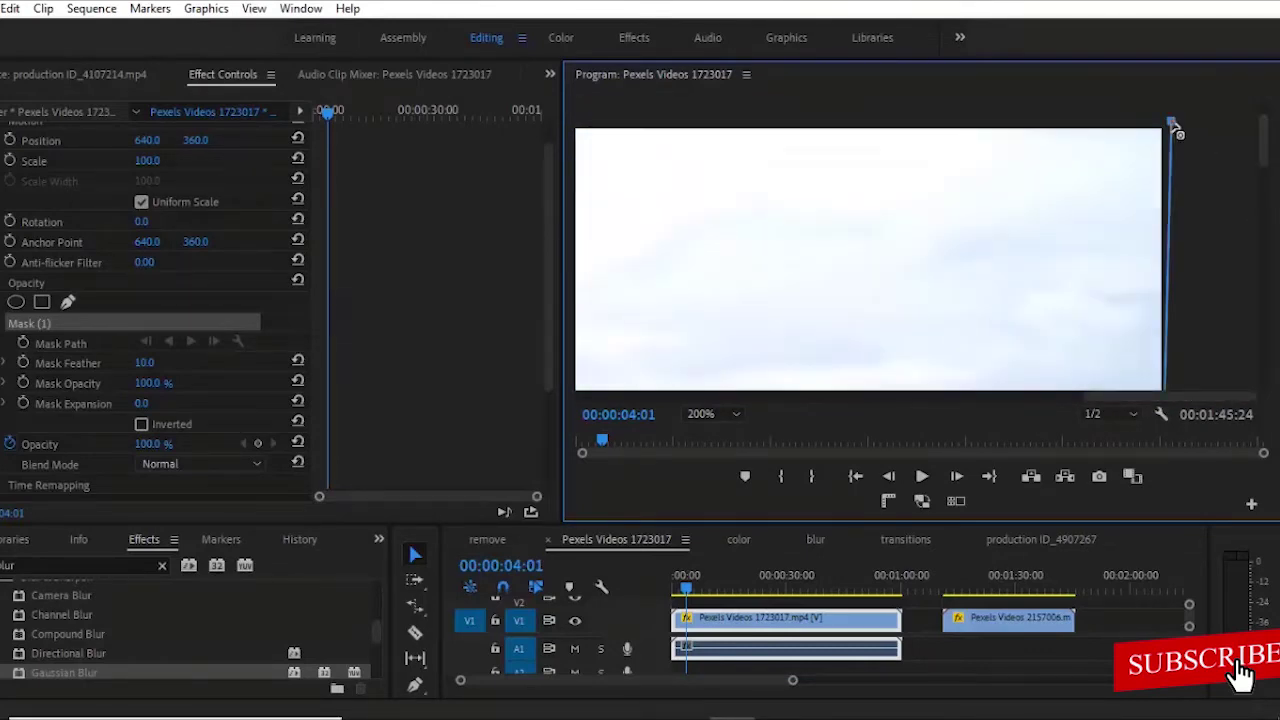
{"action": "scroll", "coordinate": [1143, 414], "scroll_direction": "left", "scroll_amount": 4}
{"action": "scroll", "coordinate": [761, 452], "scroll_direction": "left", "scroll_amount": 2}
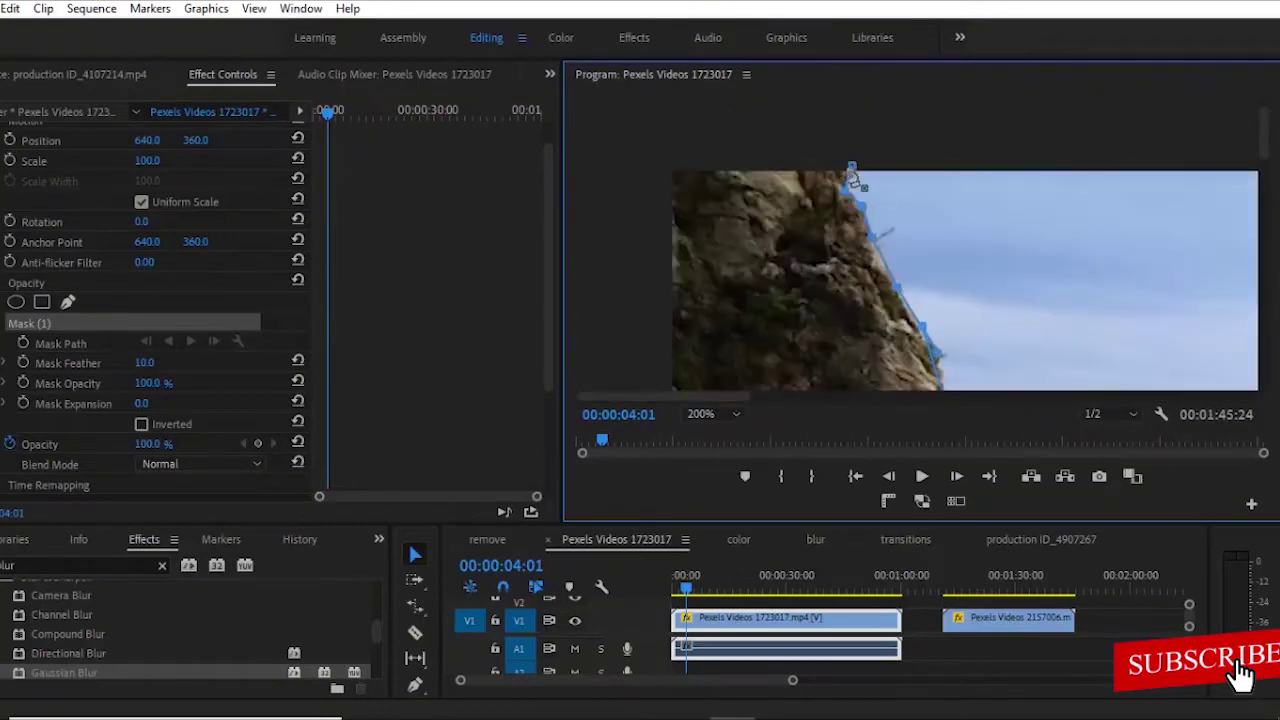
{"action": "left_click", "coordinate": [849, 172]}
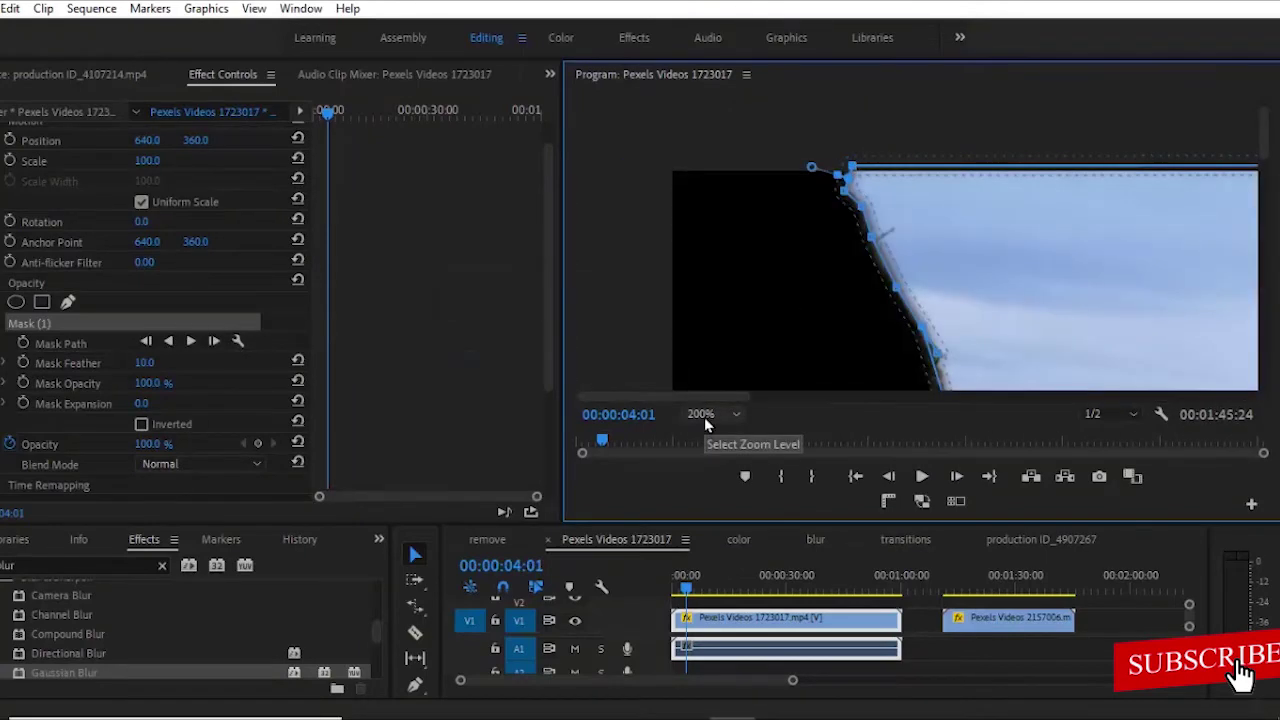
{"action": "left_click", "coordinate": [704, 418]}
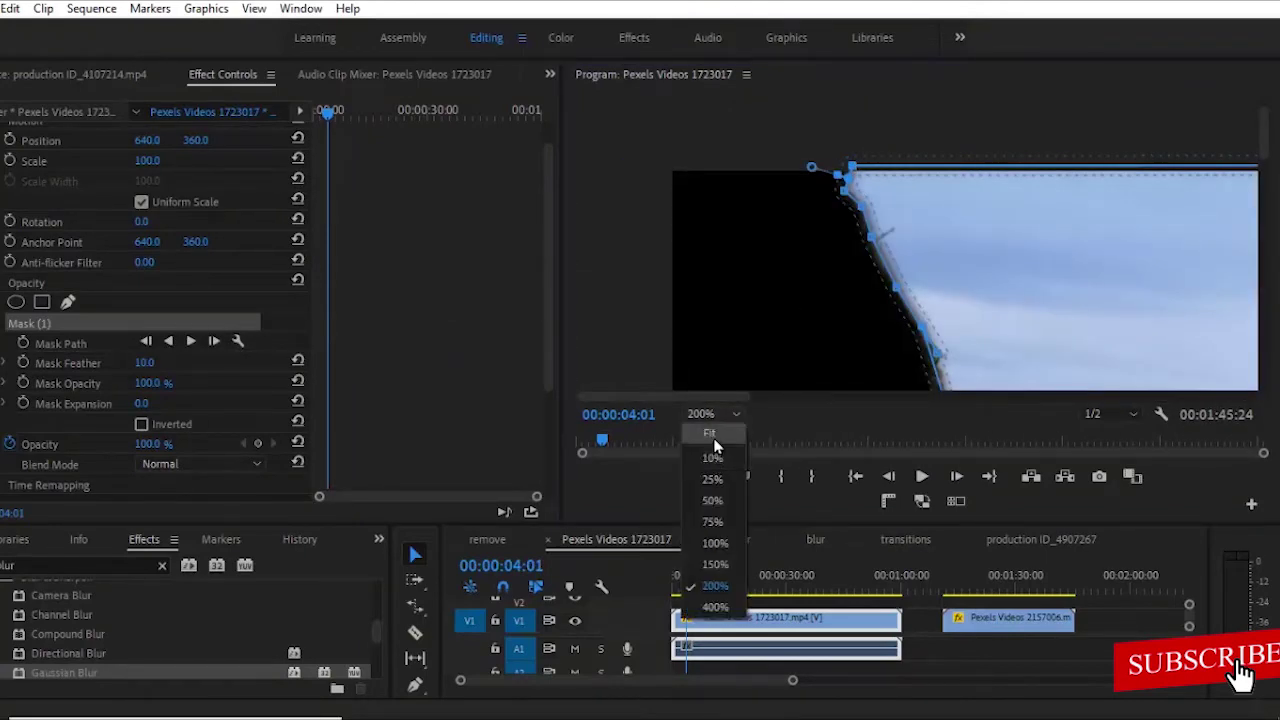
{"action": "left_click", "coordinate": [712, 435]}
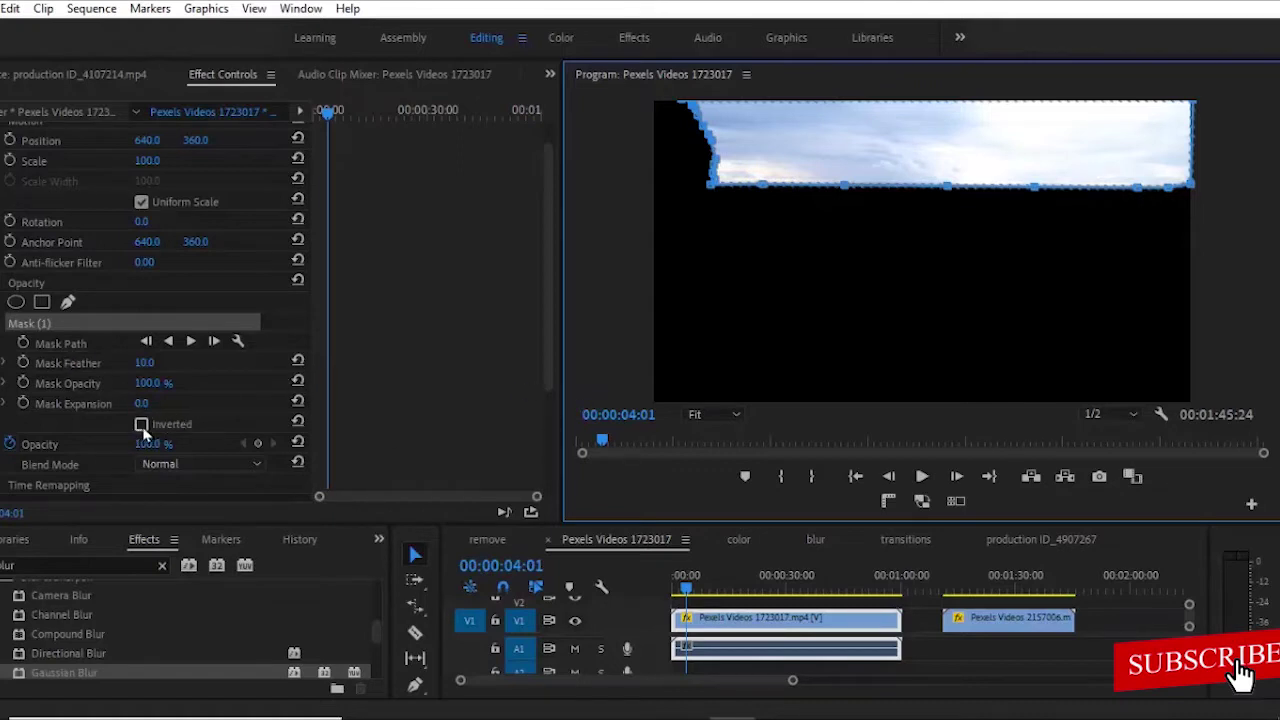
Invert Mask (1) and move the rocks clip from V1 up to V2
{"action": "left_click", "coordinate": [141, 425]}
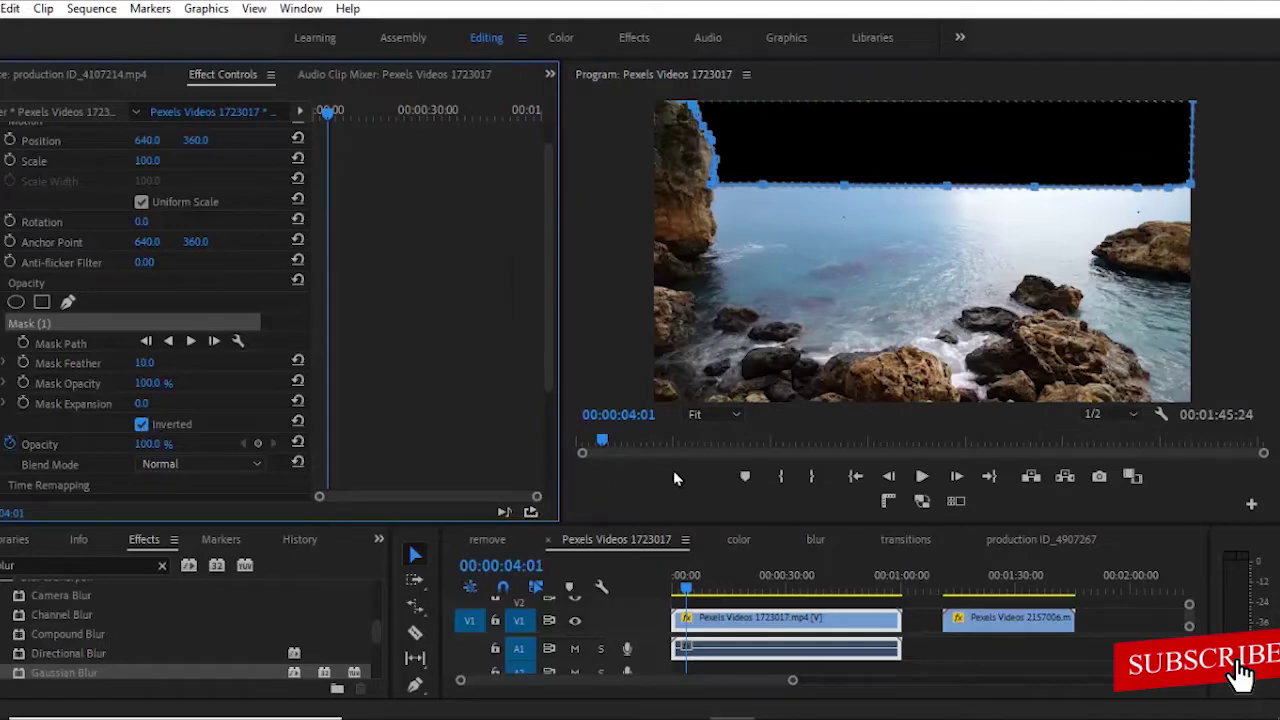
{"action": "left_click_drag", "start_coordinate": [783, 630], "coordinate": [777, 613]}
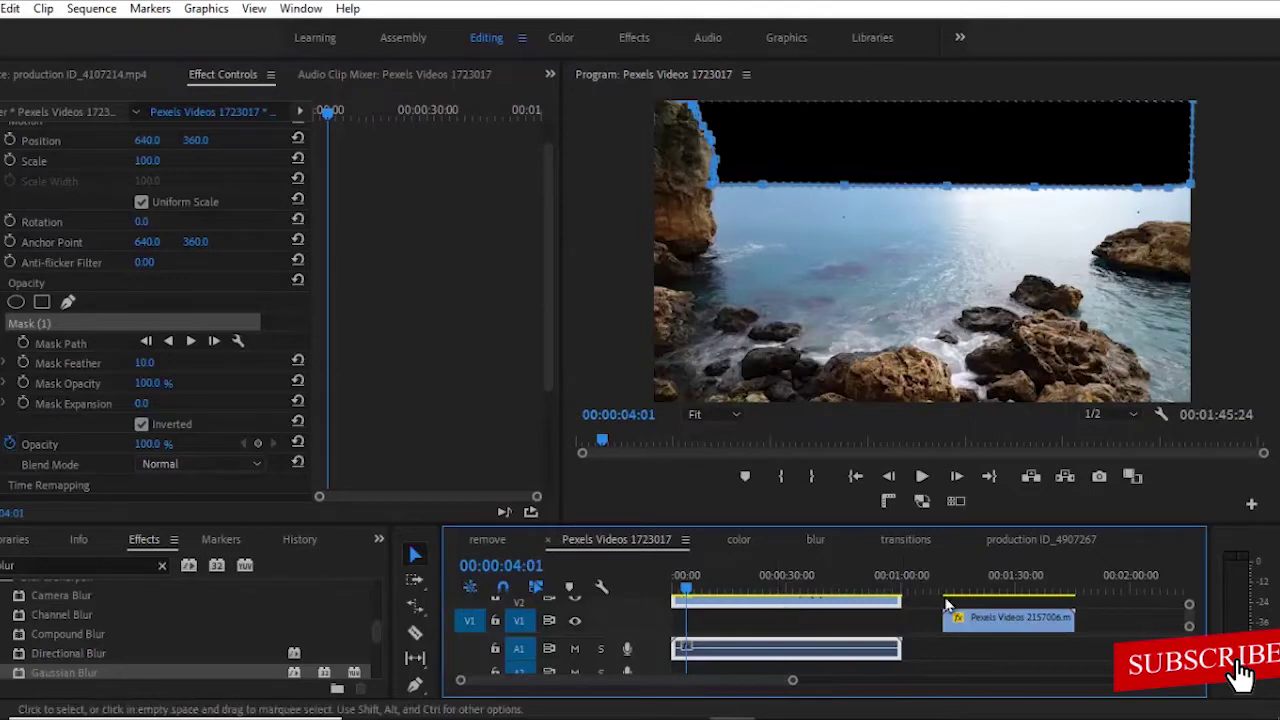
Move the sunset sky clip to the start of V1, beneath the rocks clip
{"action": "left_click", "coordinate": [952, 614]}
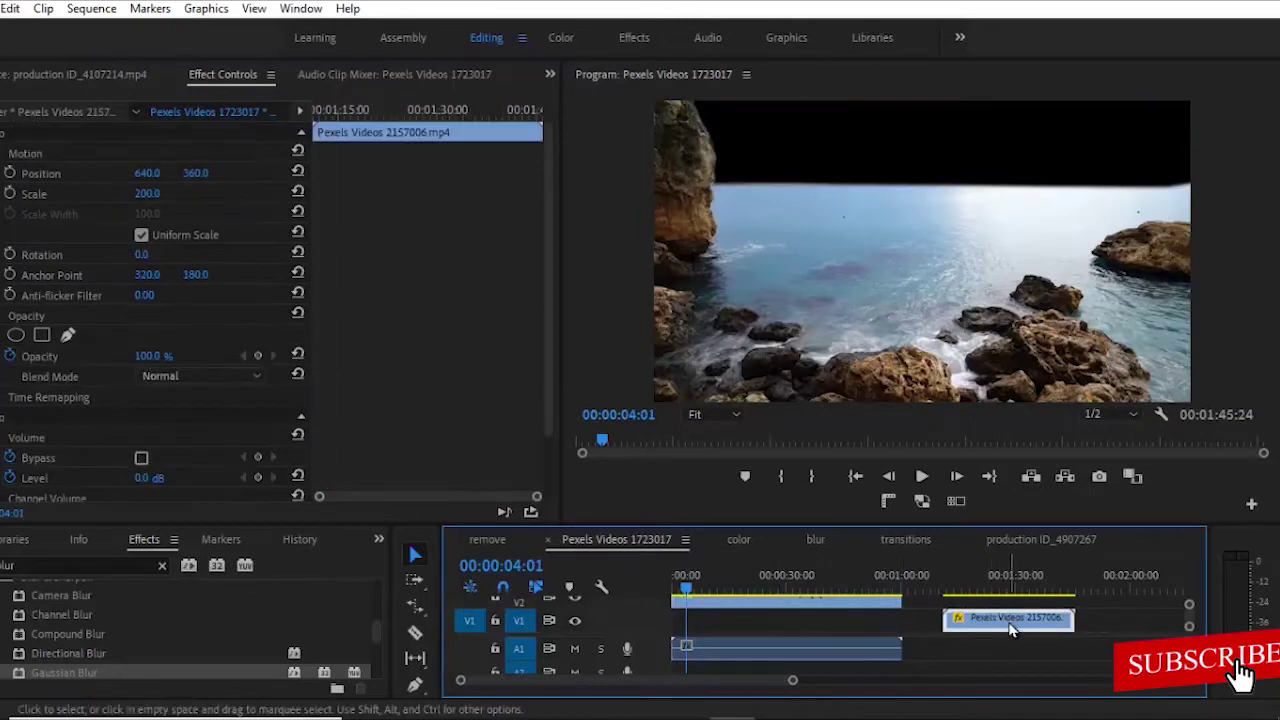
{"action": "left_click_drag", "start_coordinate": [1012, 628], "coordinate": [712, 648]}
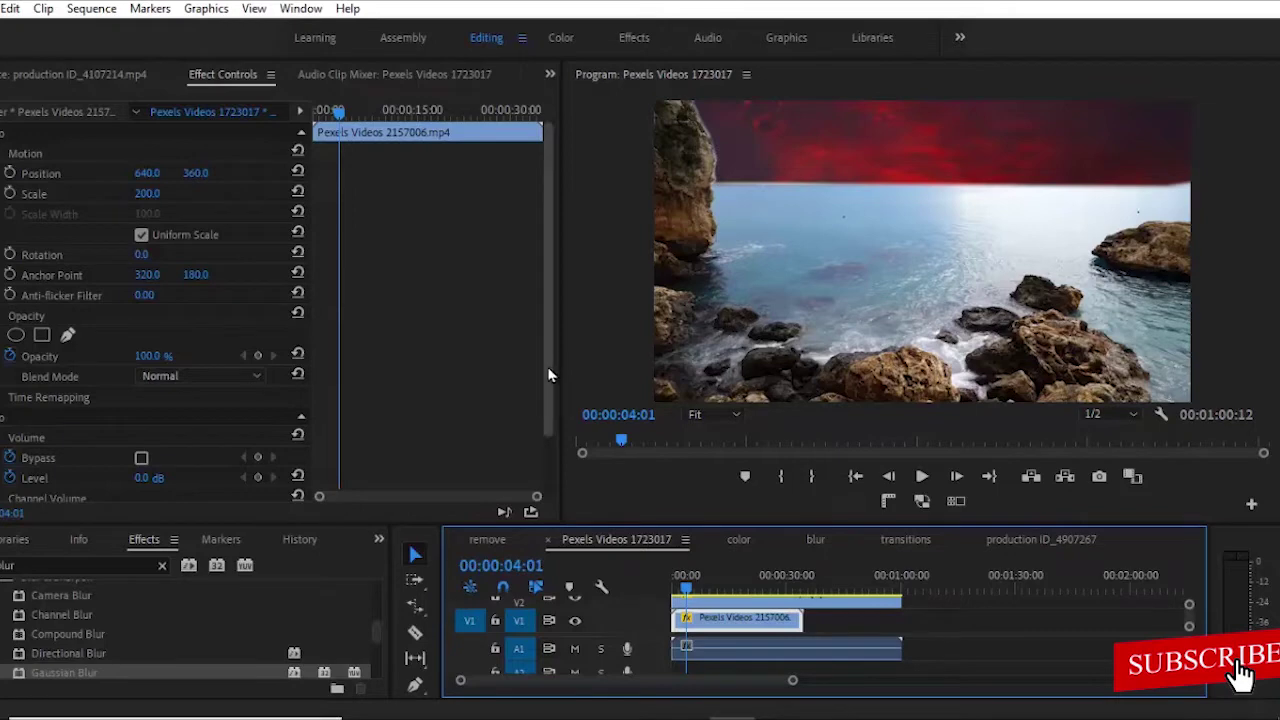
{"action": "scroll", "coordinate": [558, 384], "scroll_direction": "down", "scroll_amount": 2}
{"action": "scroll", "coordinate": [561, 386], "scroll_direction": "up", "scroll_amount": 2}
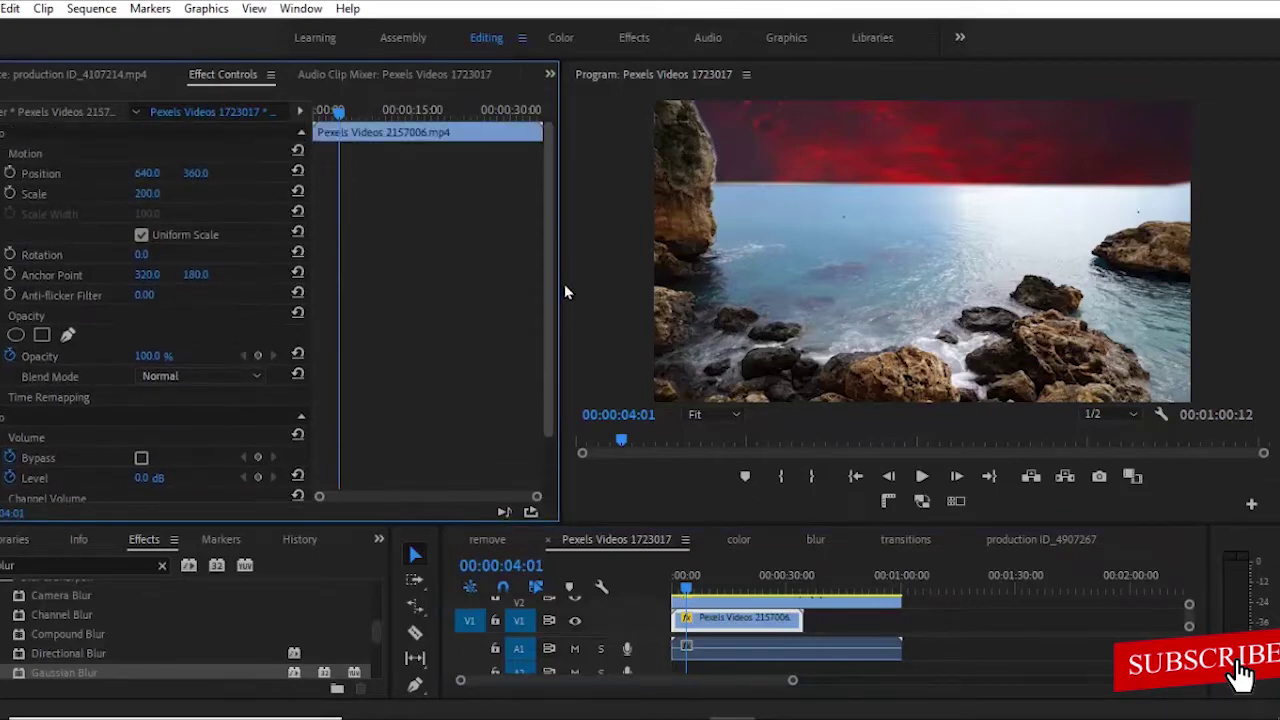
Check the rocks mask, then raise the sunset clip to Position Y -29.0
{"action": "left_click", "coordinate": [741, 598]}
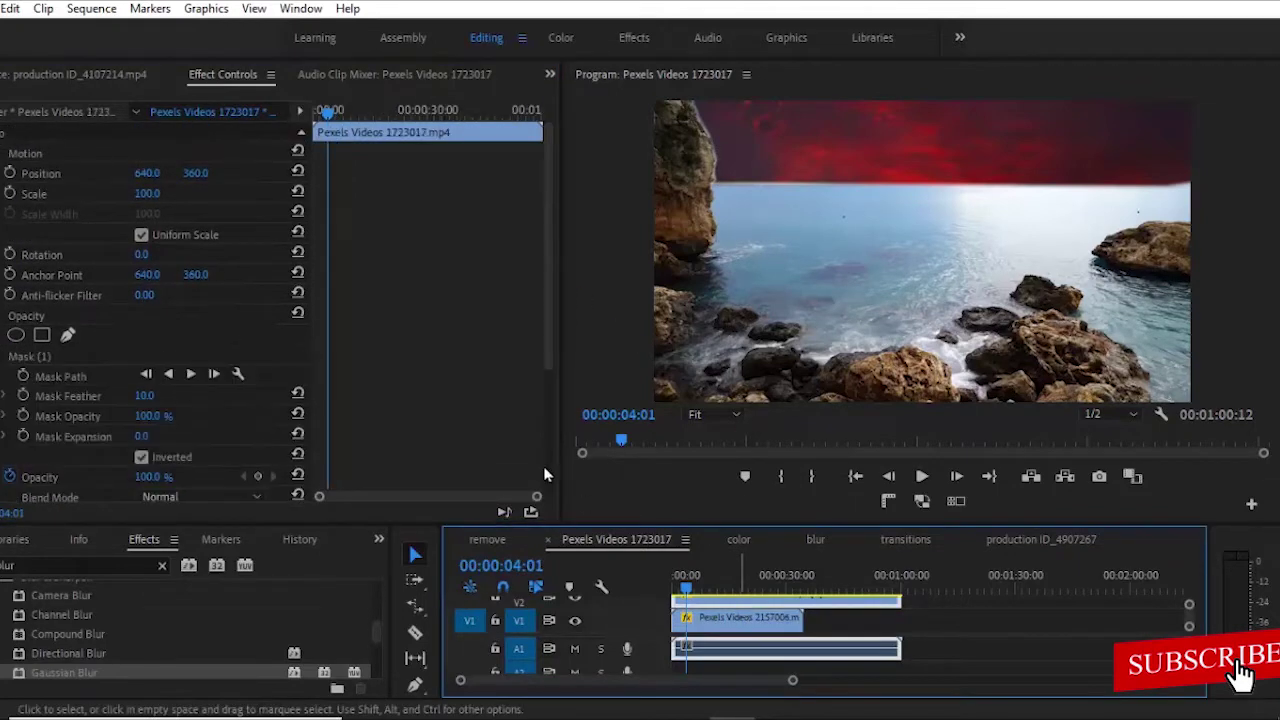
{"action": "left_click_drag", "start_coordinate": [551, 316], "coordinate": [561, 428]}
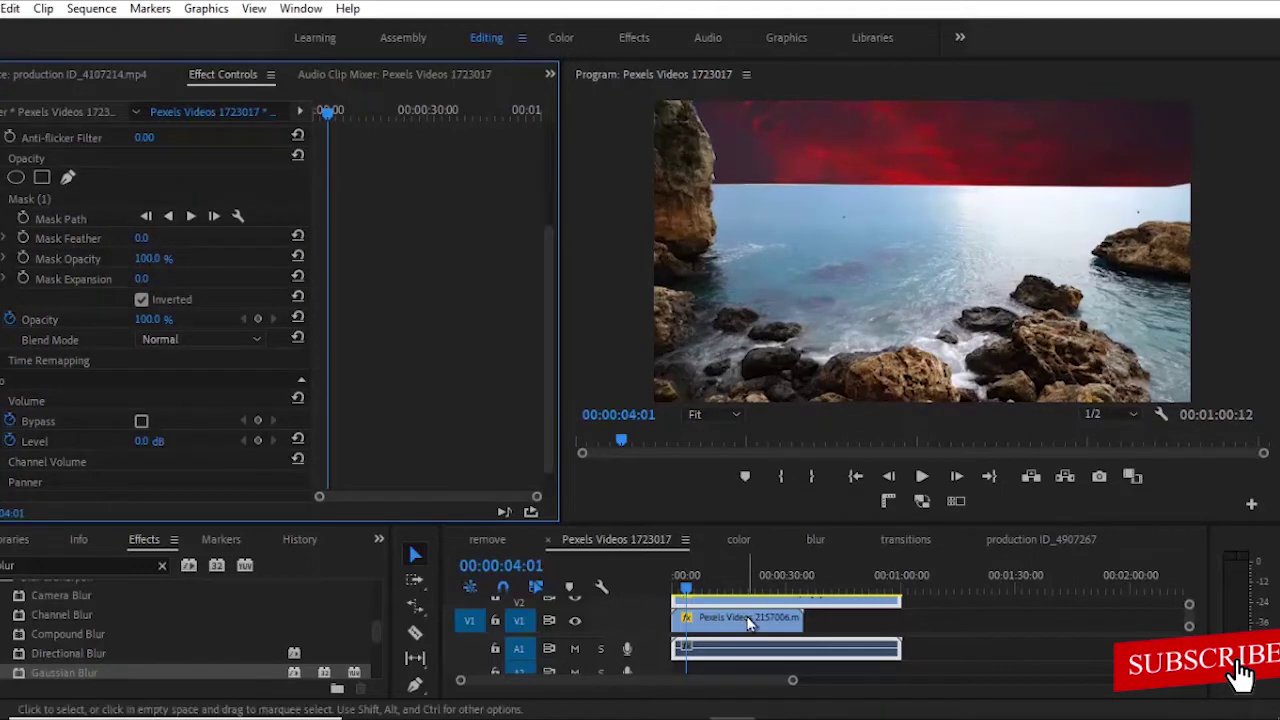
{"action": "left_click", "coordinate": [750, 622]}
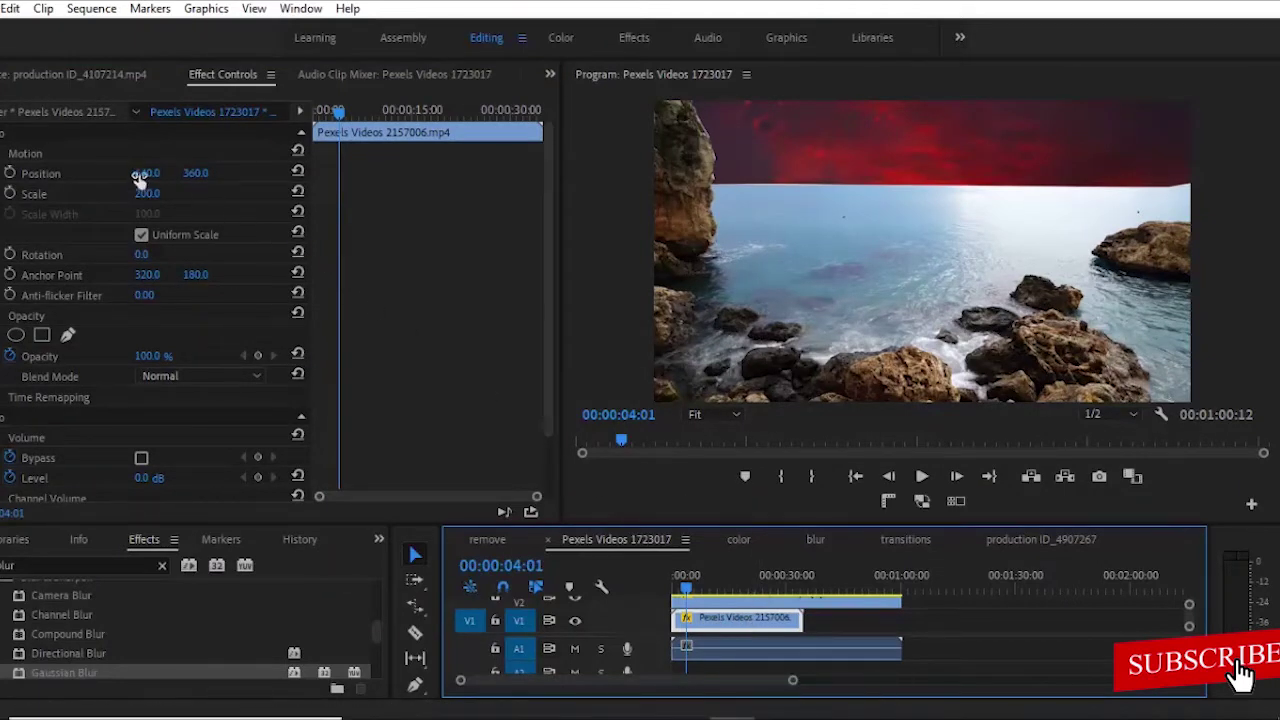
{"action": "left_click_drag", "start_coordinate": [190, 173], "coordinate": [300, 559]}
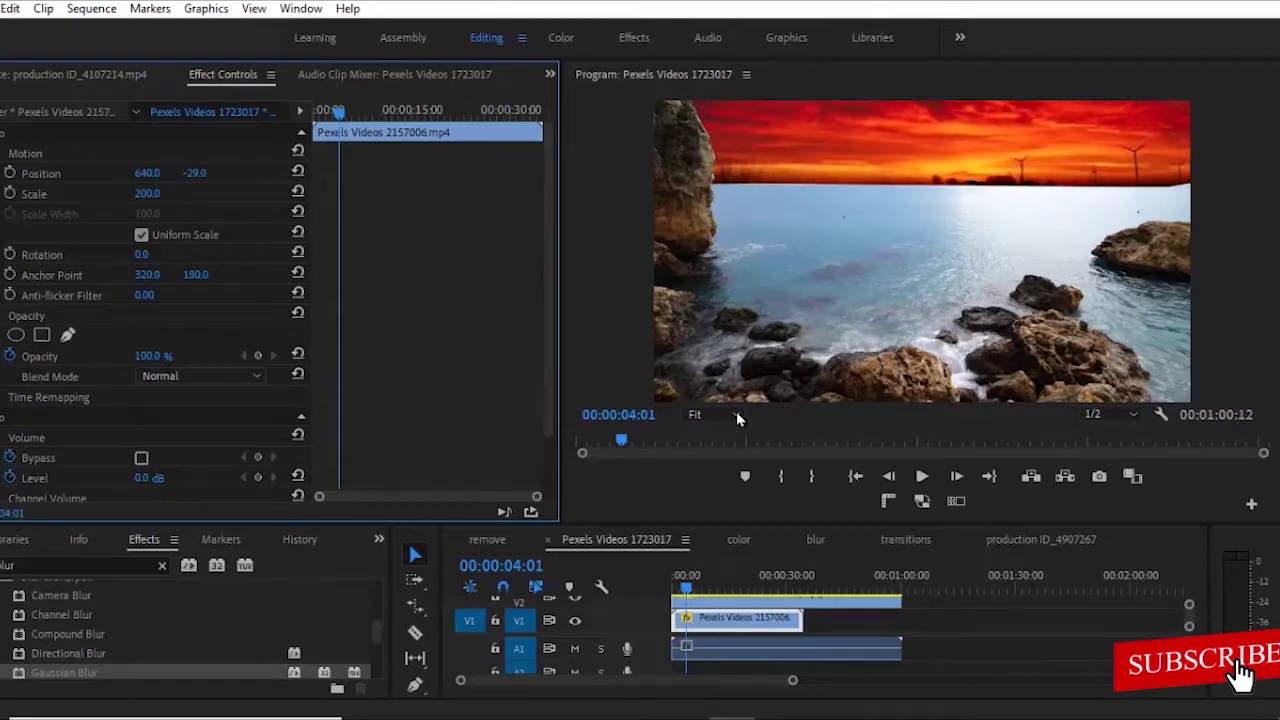
{"action": "left_click", "coordinate": [855, 478]}
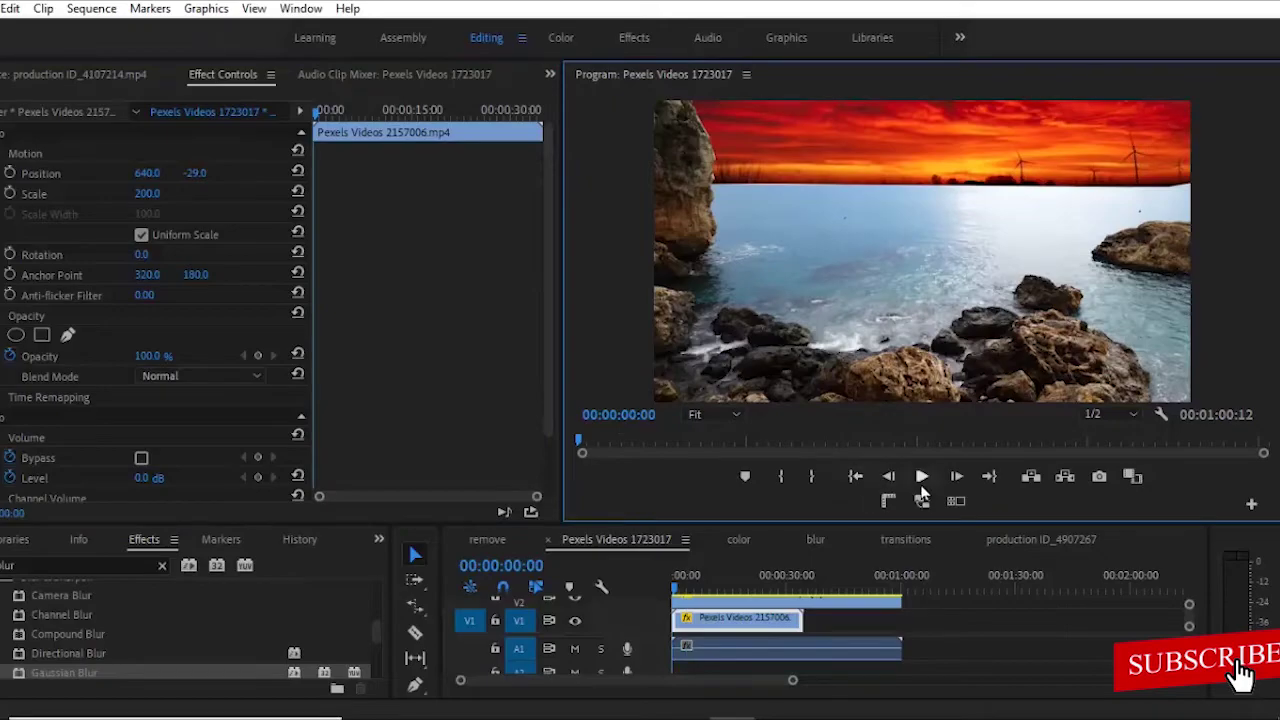
{"action": "left_click", "coordinate": [922, 478]}
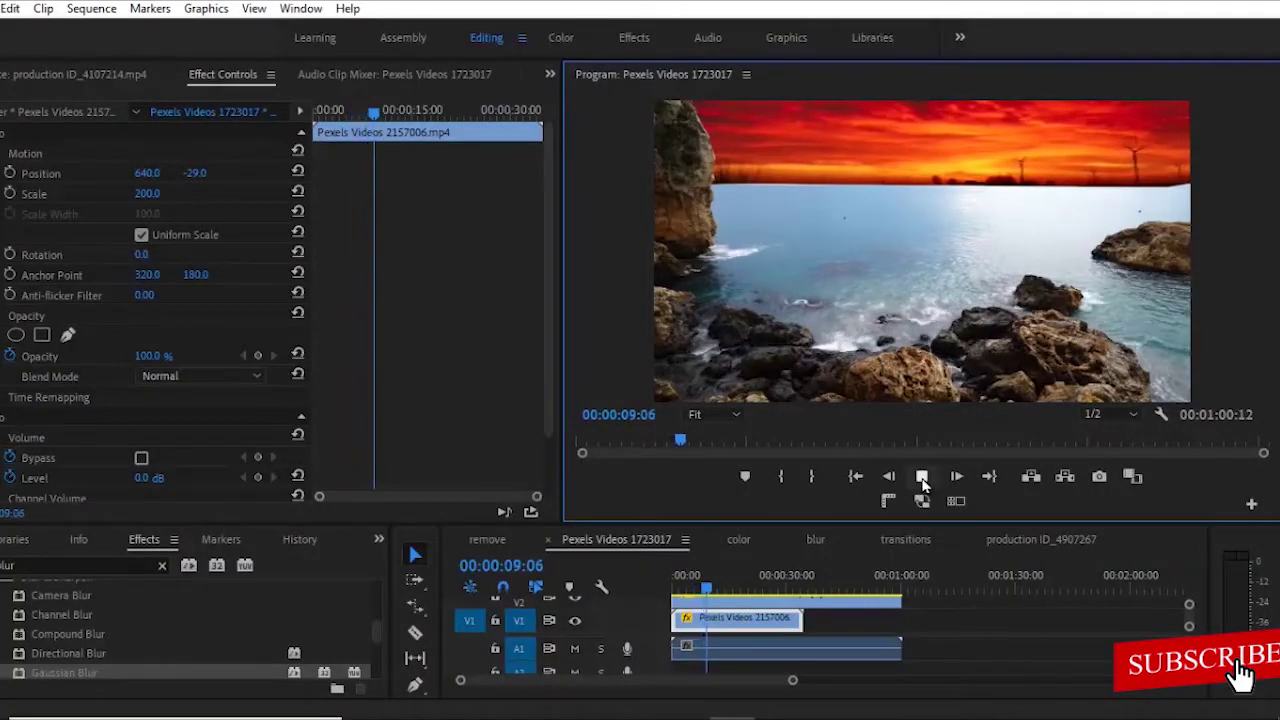
{"action": "left_click", "coordinate": [922, 478]}
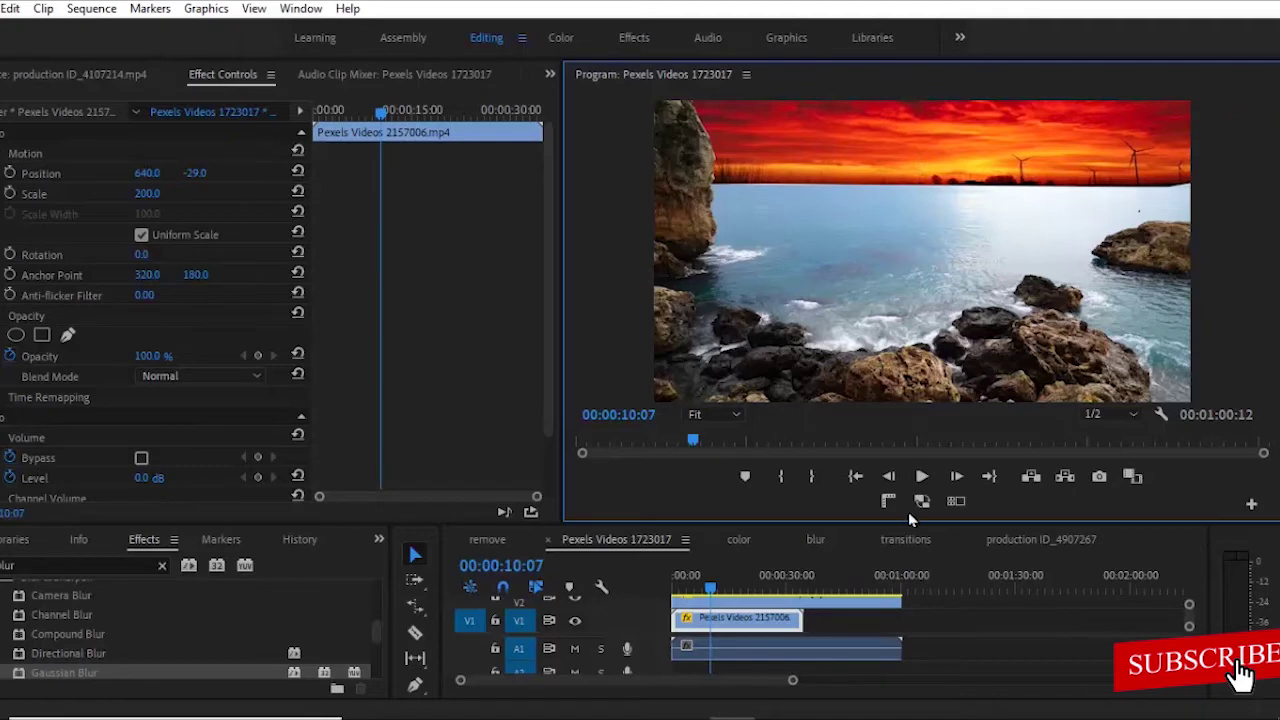
{"action": "left_click", "coordinate": [764, 624]}
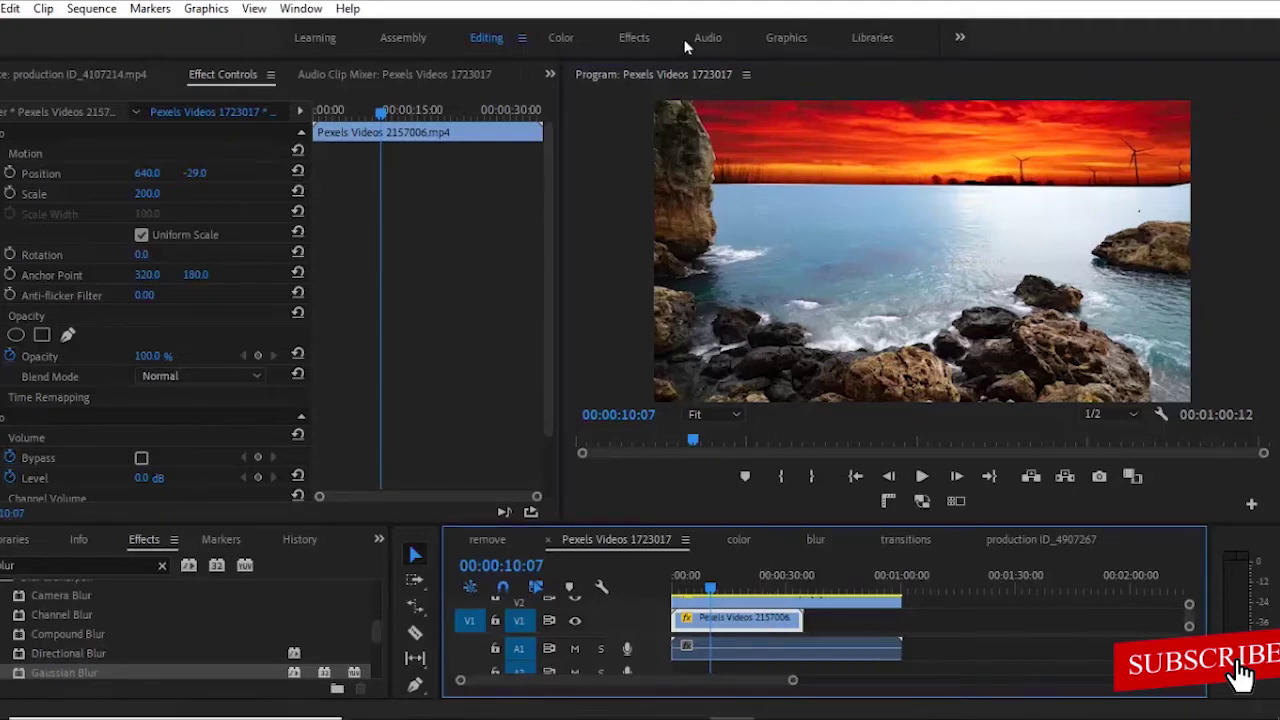
In the Color workspace, set the V2 clip's Lumetri Temperature to 100, then replay from the start
{"action": "left_click", "coordinate": [561, 38]}
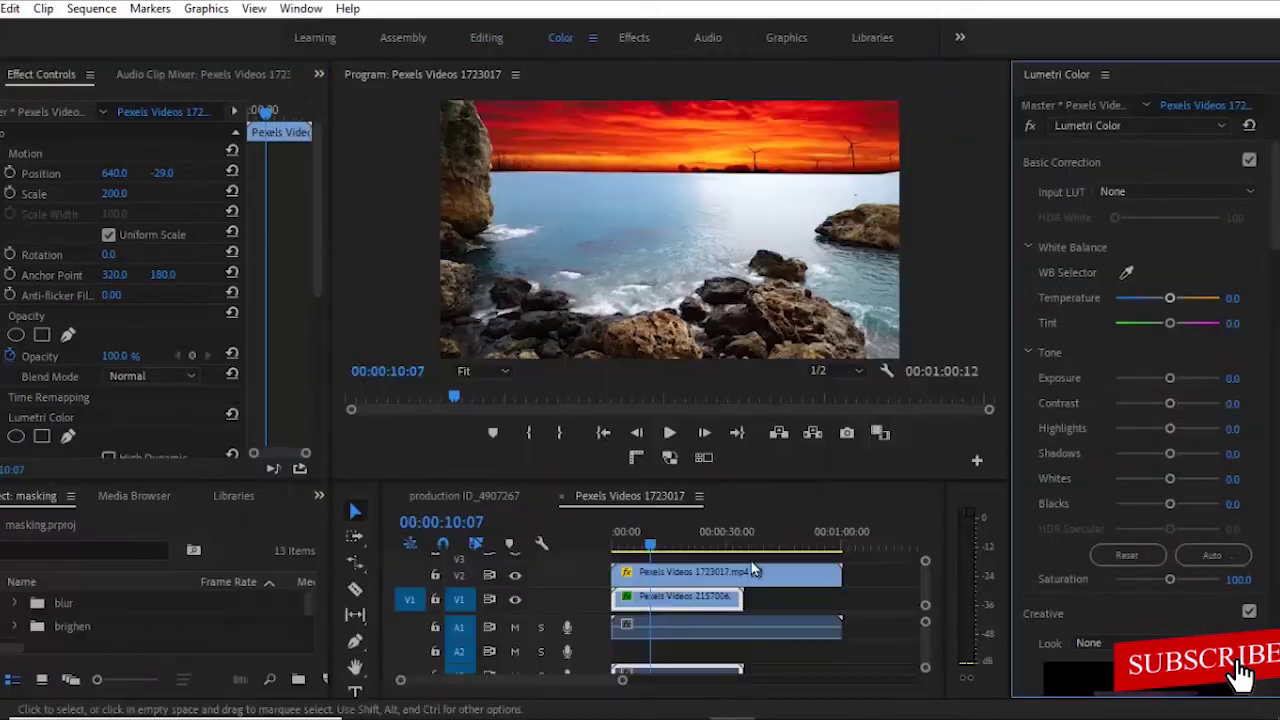
{"action": "left_click", "coordinate": [689, 578]}
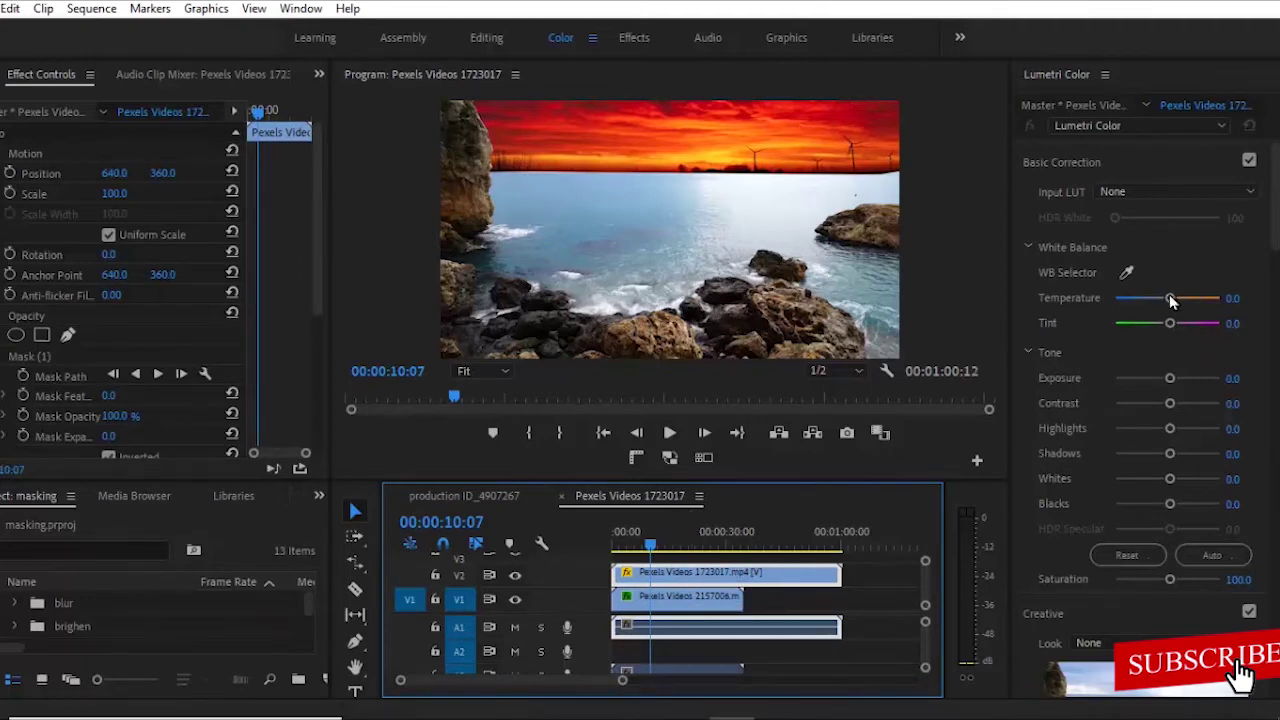
{"action": "left_click_drag", "start_coordinate": [1171, 302], "coordinate": [1180, 302]}
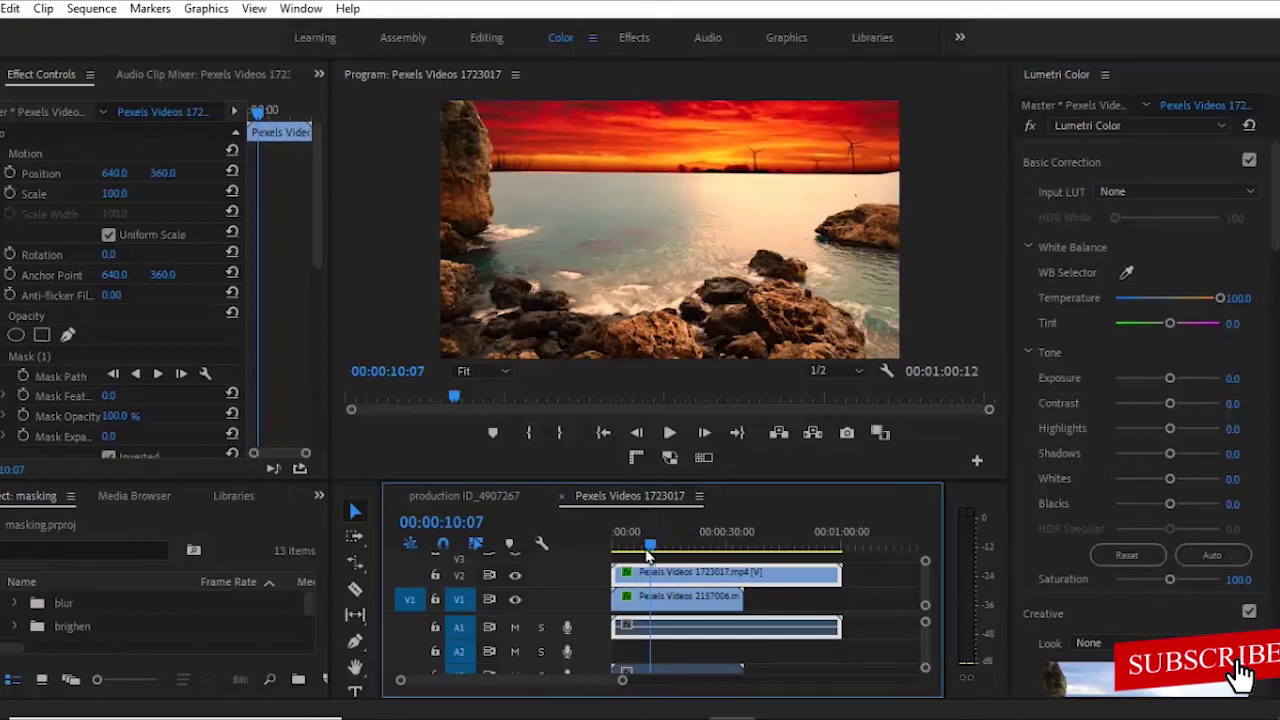
{"action": "left_click_drag", "start_coordinate": [652, 540], "coordinate": [612, 545]}
{"action": "left_click", "coordinate": [667, 434]}
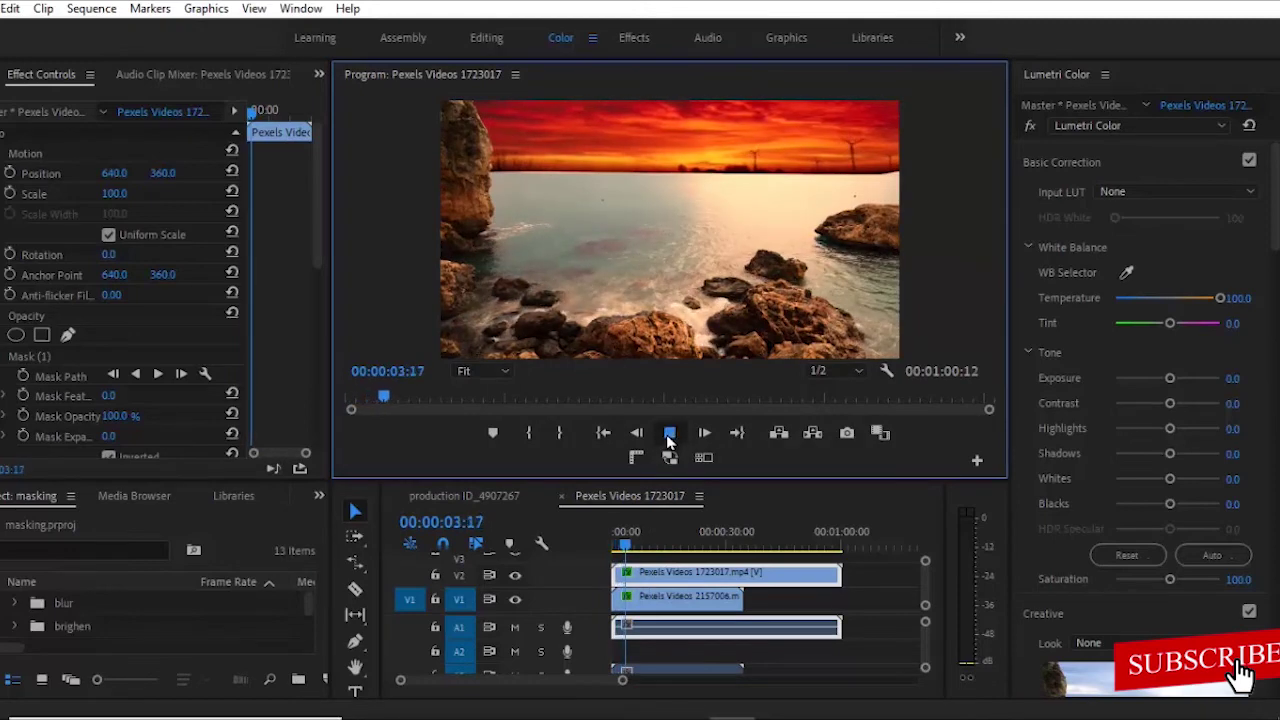
Stop playback and set the sunset clip's Position Y to -41.0
{"action": "left_click", "coordinate": [669, 434]}
{"action": "left_click", "coordinate": [680, 596]}
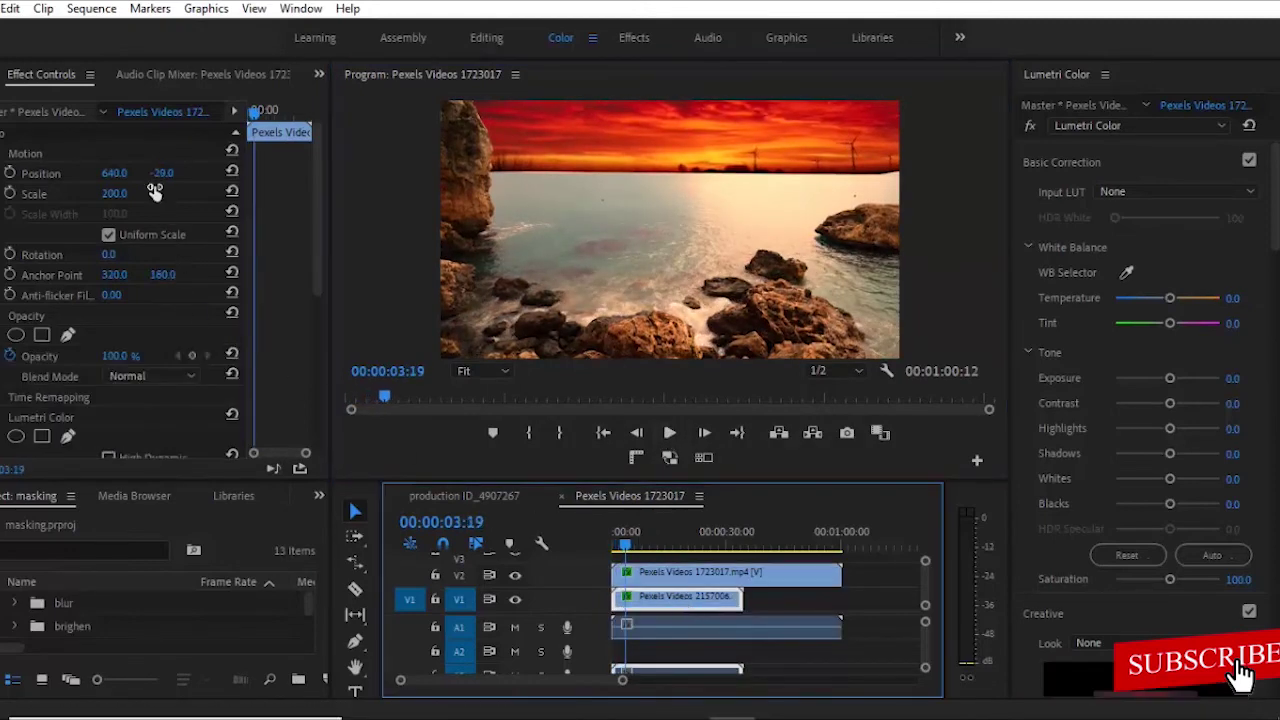
{"action": "left_click_drag", "start_coordinate": [152, 178], "coordinate": [152, 193]}
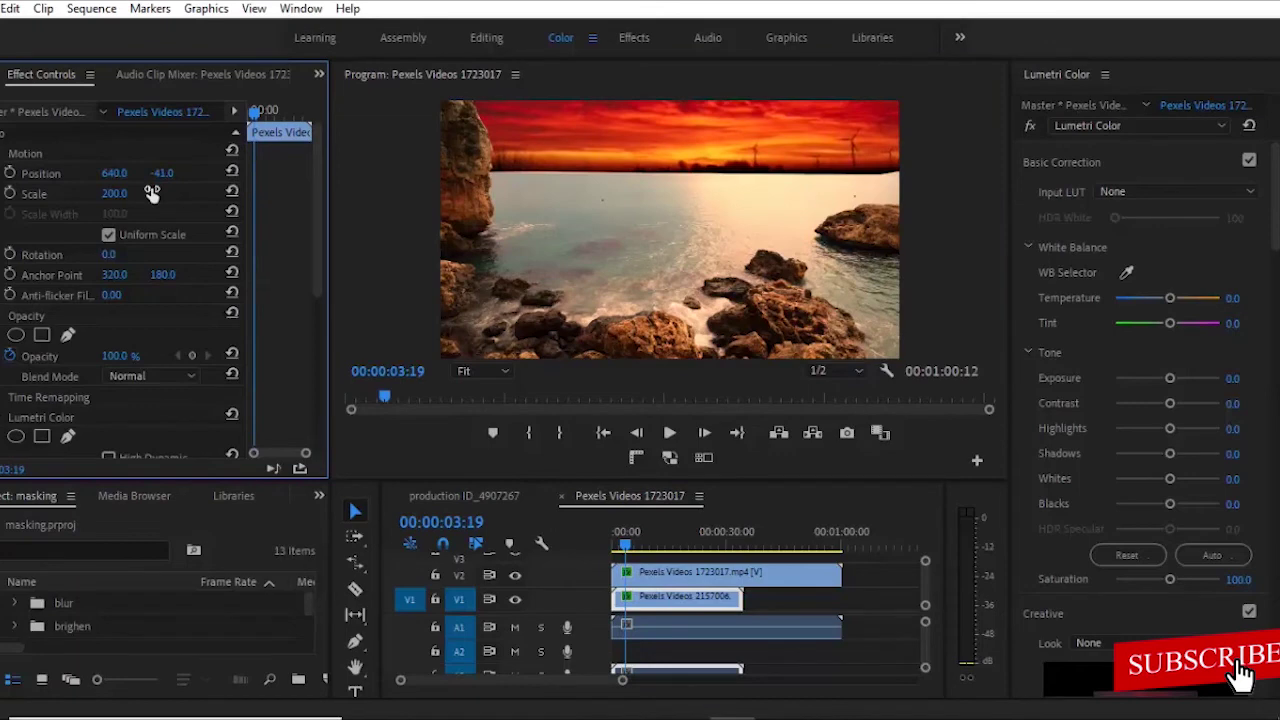